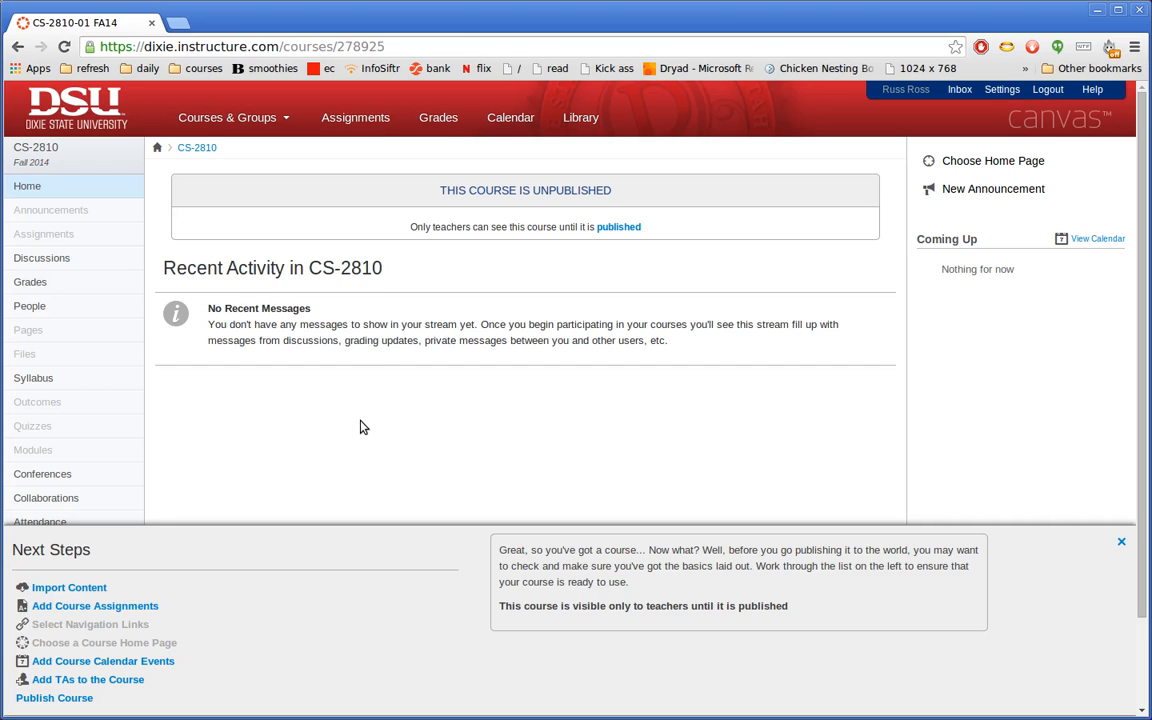
- Open the CS-2810 course Settings and view its empty list of external app configurations
{"action": "scroll", "coordinate": [362, 427], "scroll_direction": "down", "scroll_amount": 2}
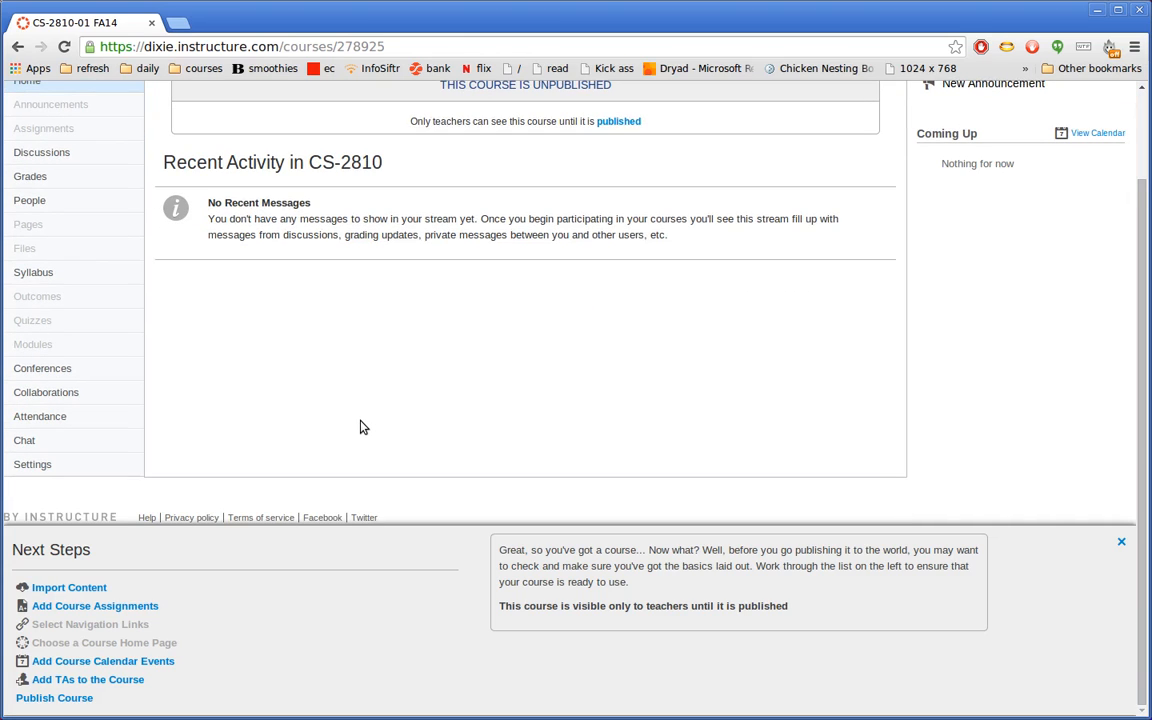
{"action": "left_click", "coordinate": [34, 466]}
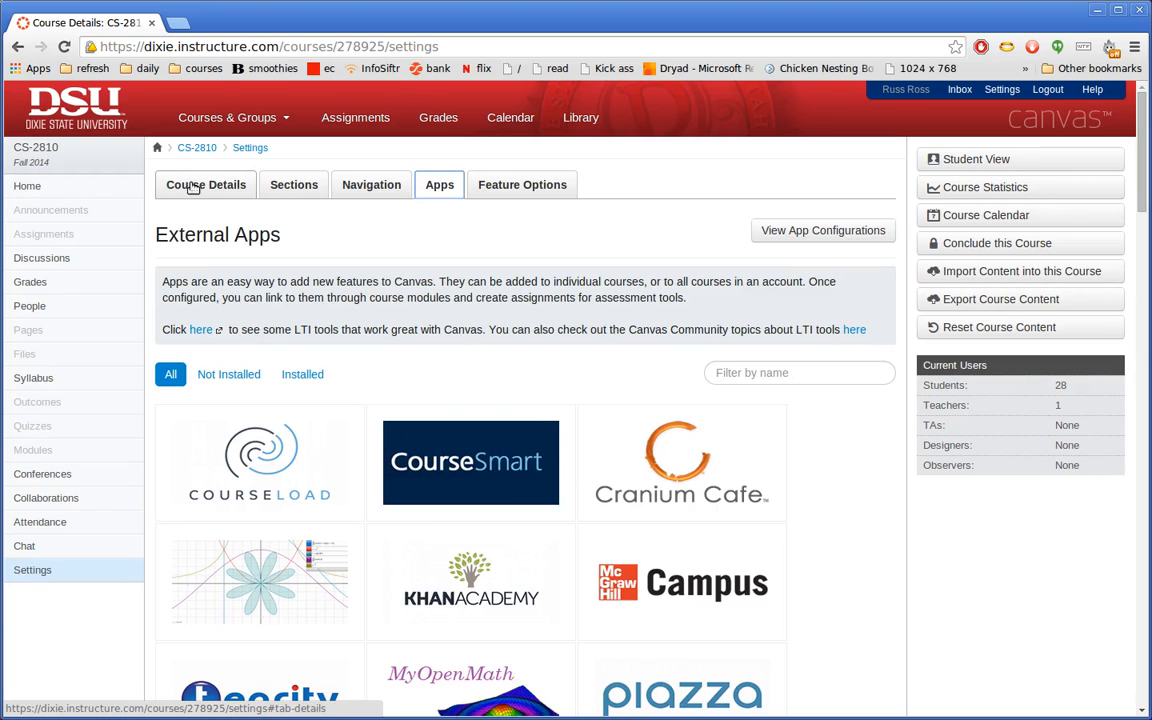
{"action": "left_click", "coordinate": [500, 186]}
{"action": "left_click", "coordinate": [232, 188]}
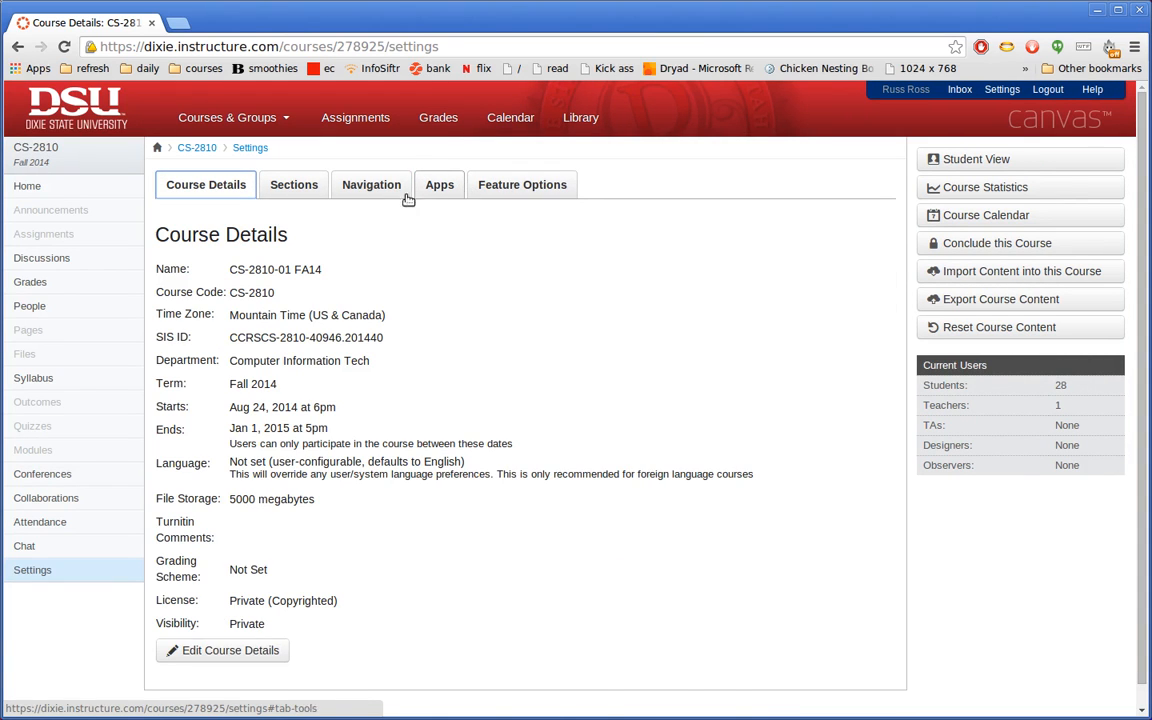
{"action": "left_click", "coordinate": [437, 185]}
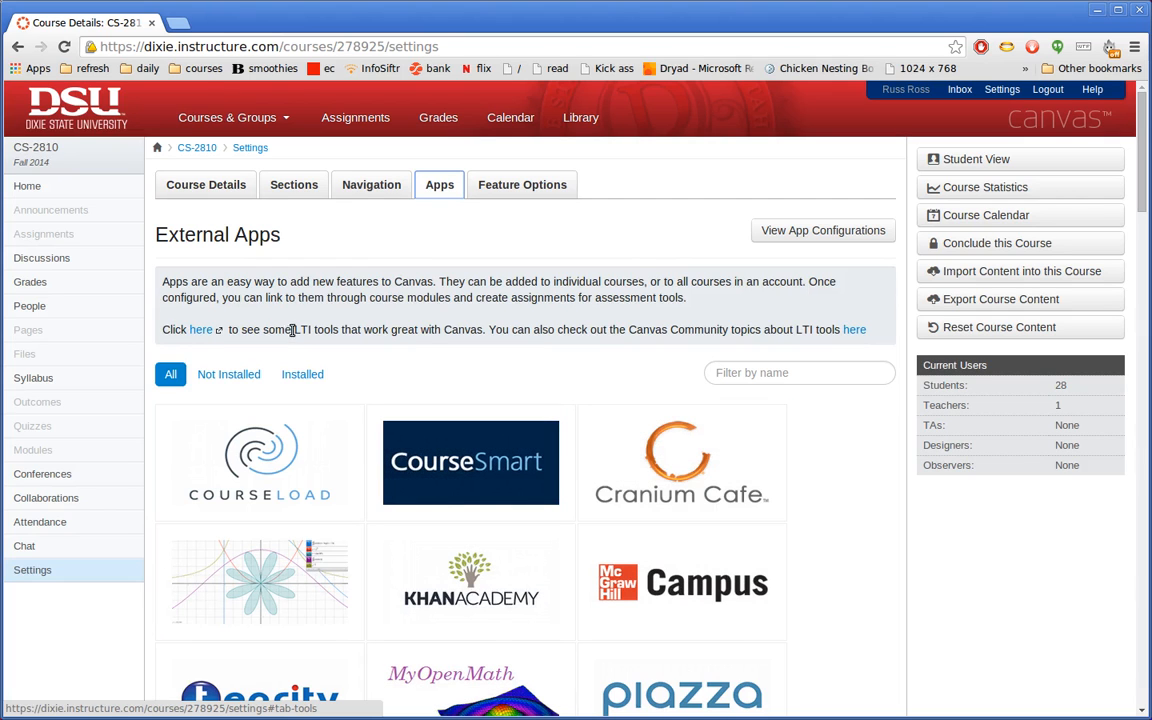
{"action": "left_click", "coordinate": [848, 231]}
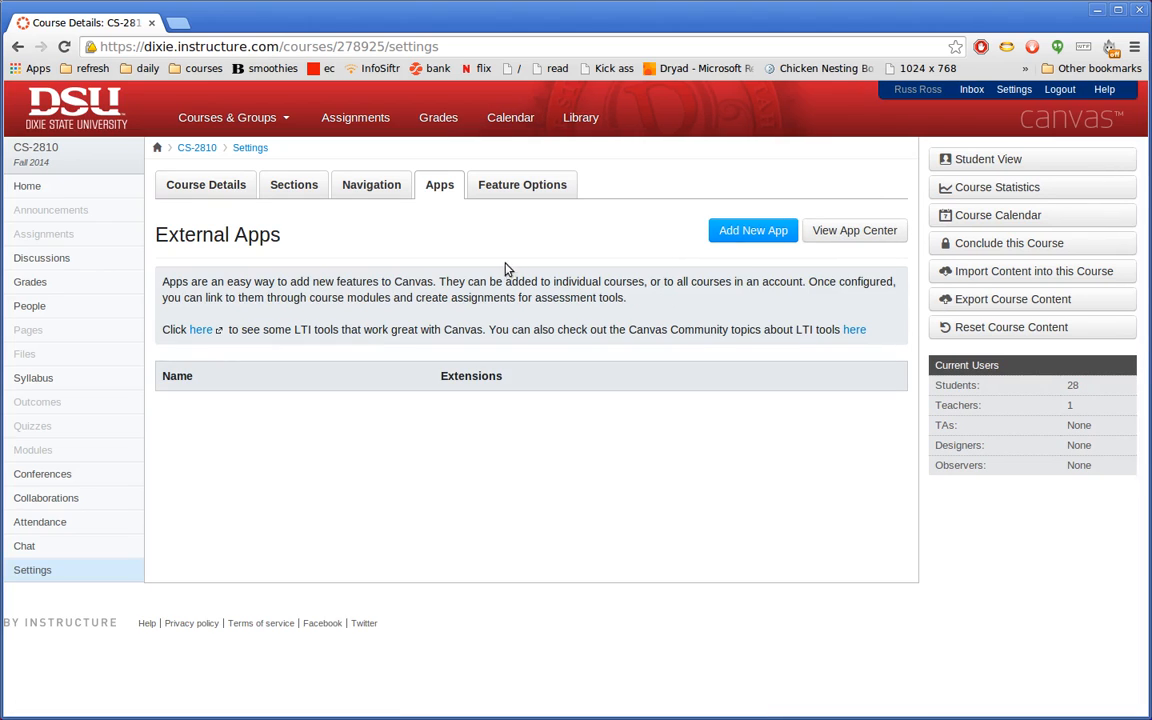
- Add a new app named Code Grinder, entering its consumer key and shared secret
{"action": "left_click", "coordinate": [752, 231]}
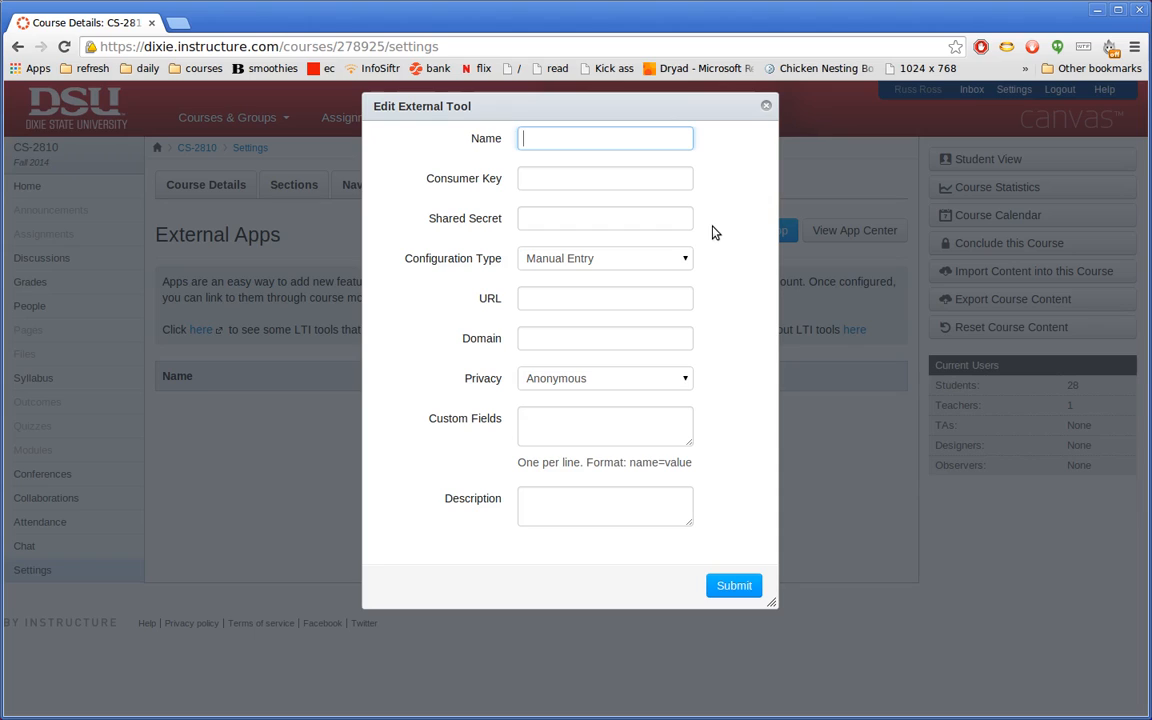
{"action": "key", "text": "Tab"}
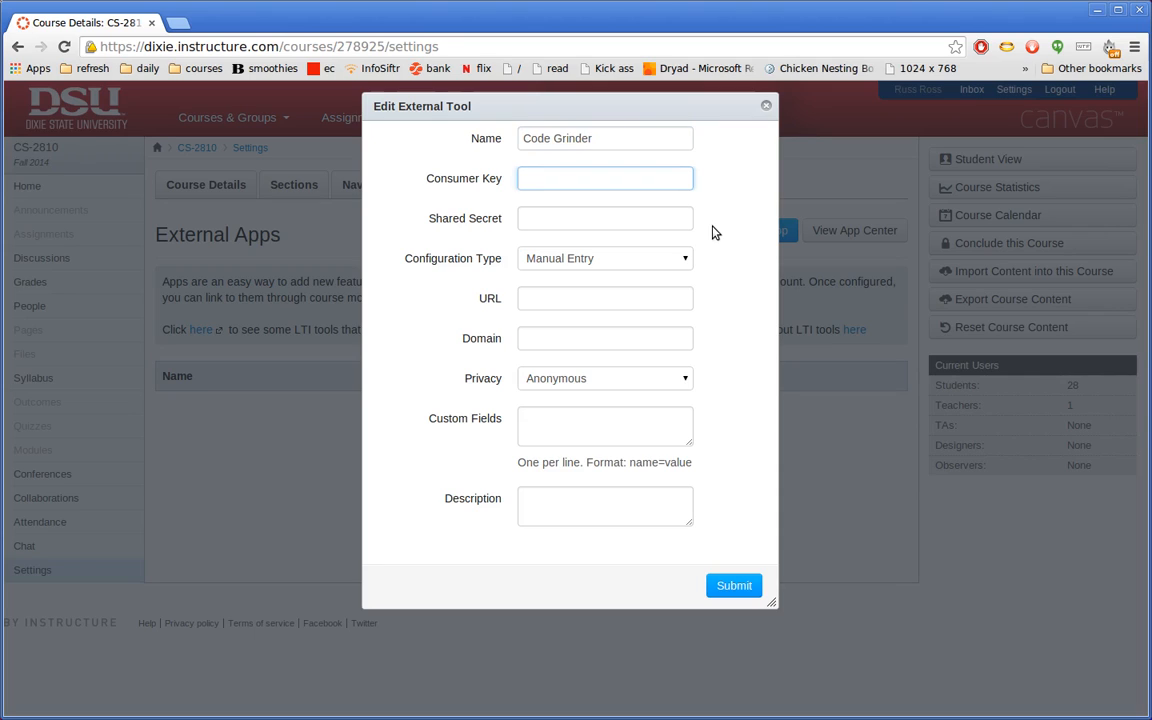
{"action": "key", "text": "Tab"}
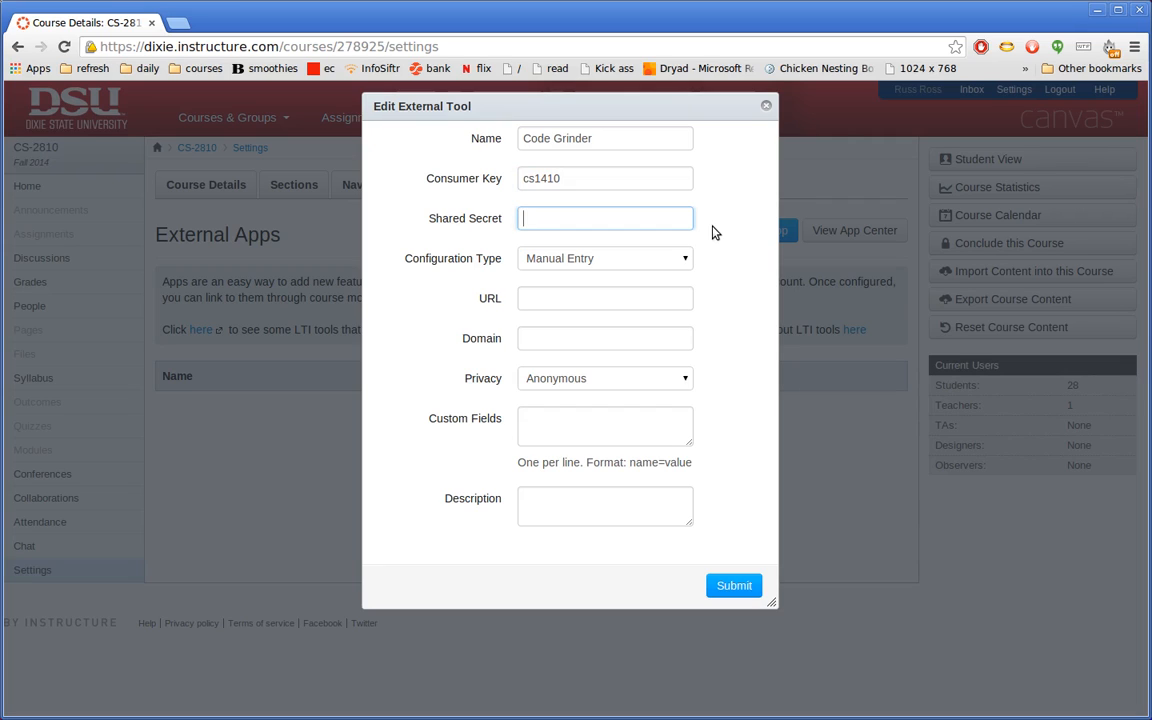
{"action": "left_click", "coordinate": [596, 262]}
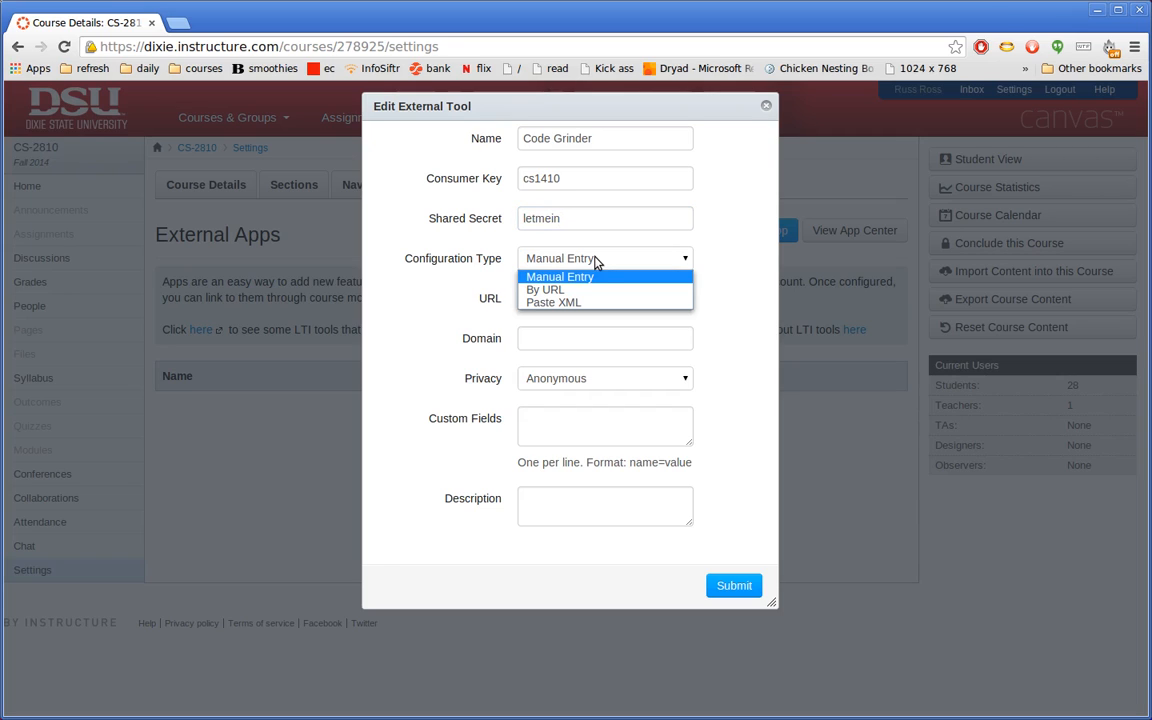
{"action": "left_click", "coordinate": [586, 290]}
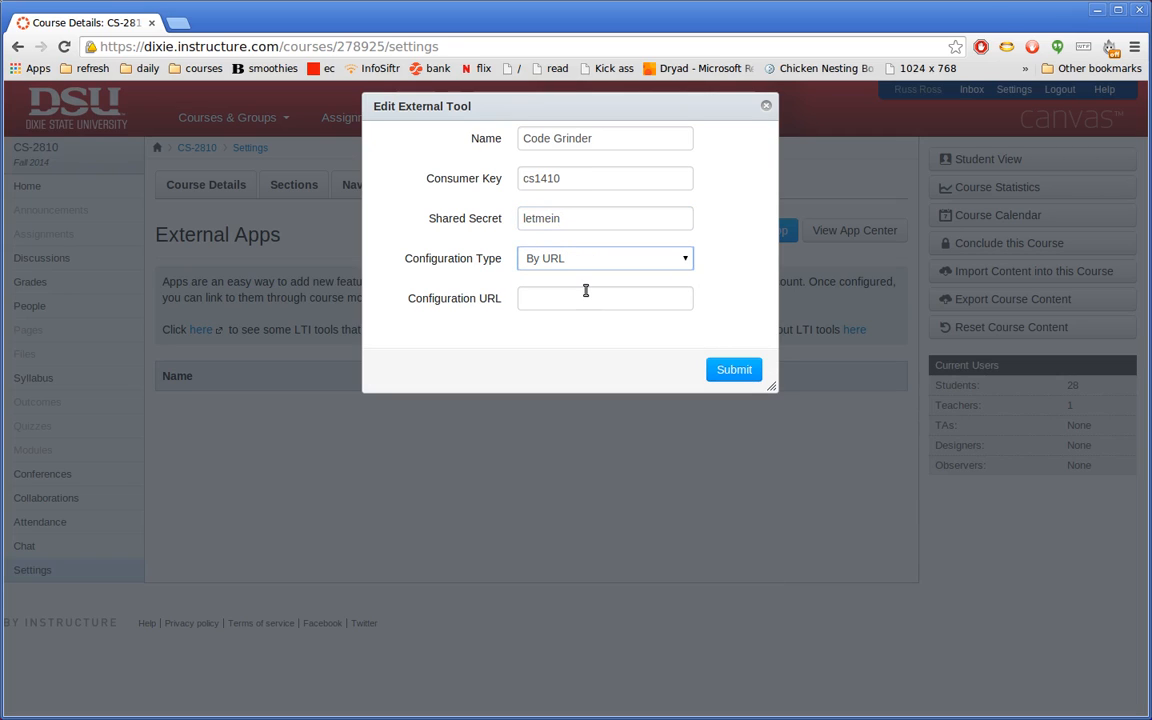
{"action": "left_click", "coordinate": [581, 298]}
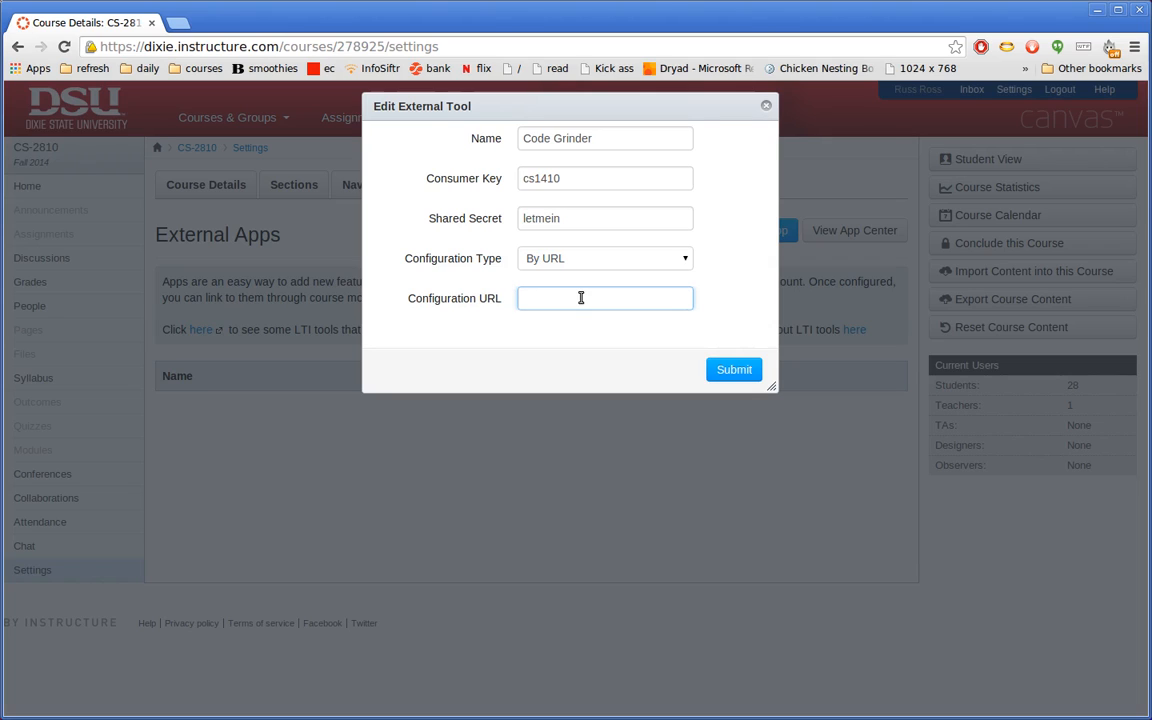
{"action": "type", "text": "https://codegrinder.cs.dixie.edu/"}
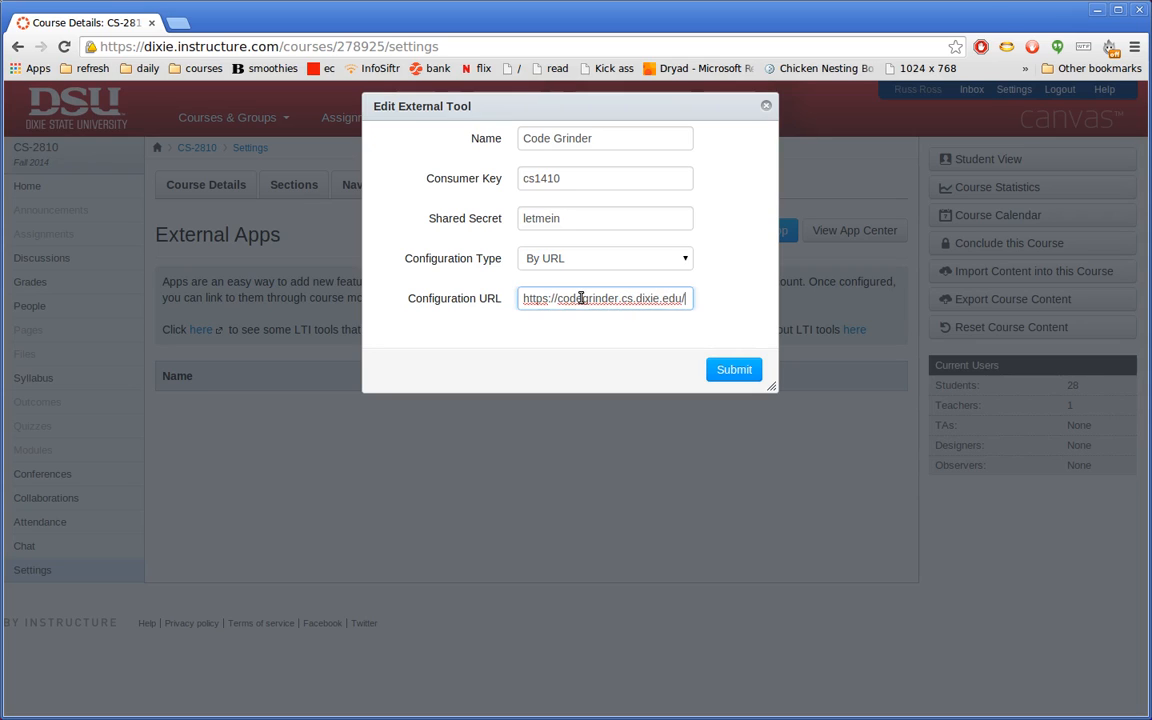
{"action": "type", "text": "config.xml"}
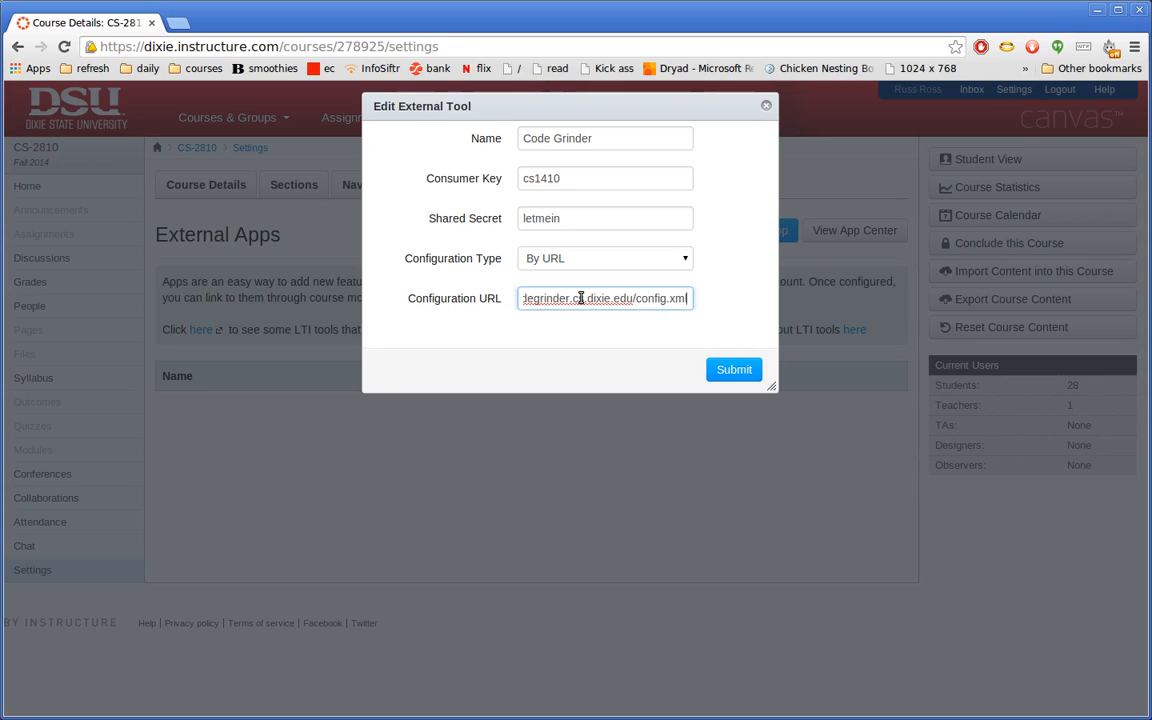
{"action": "left_click", "coordinate": [736, 369]}
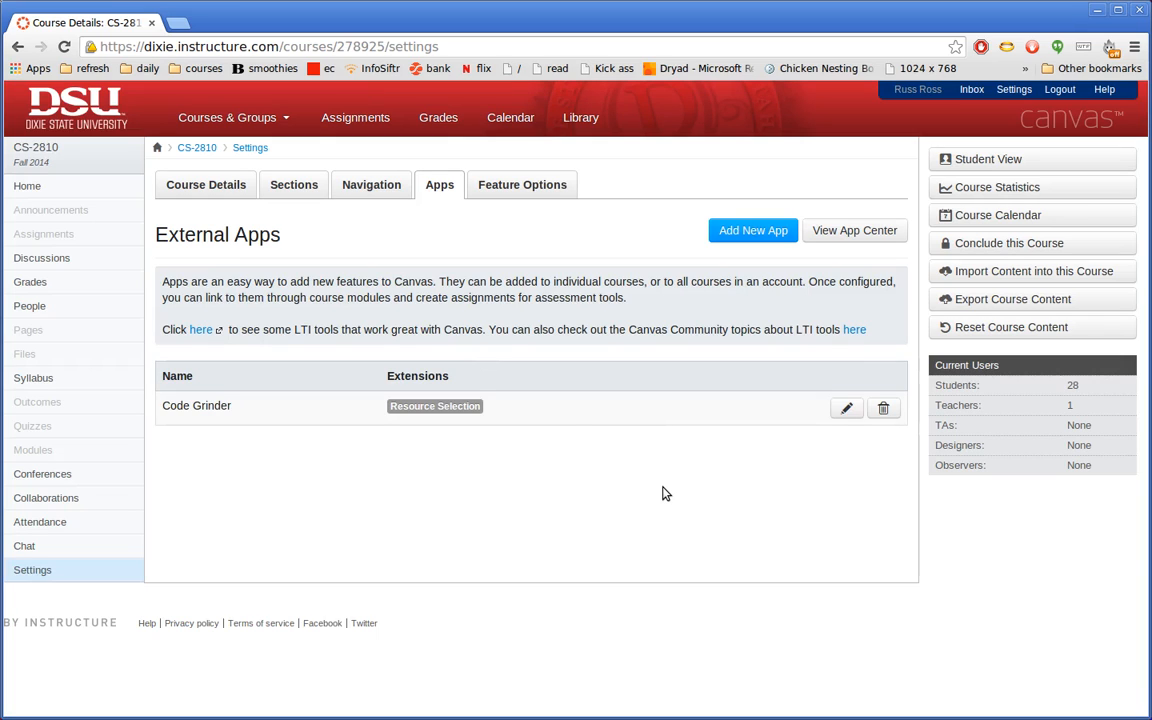
- Go to the CS-2810 Assignments page from the course navigation
{"action": "left_click", "coordinate": [58, 236]}
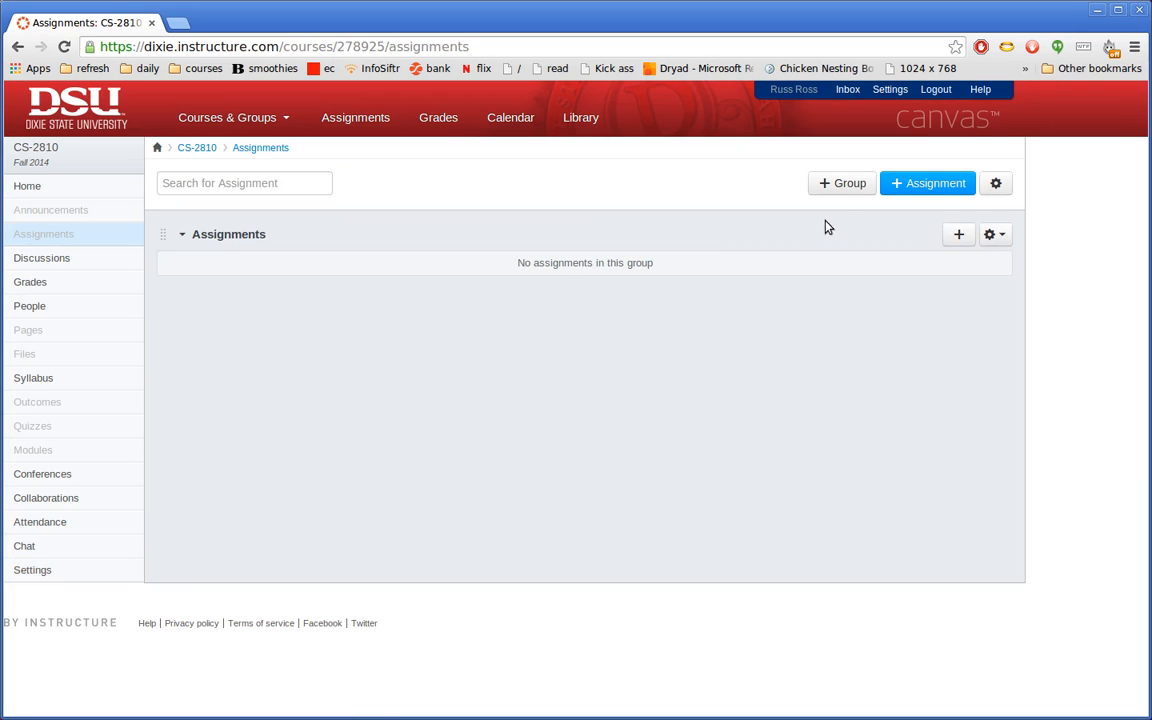
- Start a new assignment named 'Point class'
{"action": "left_click", "coordinate": [903, 184]}
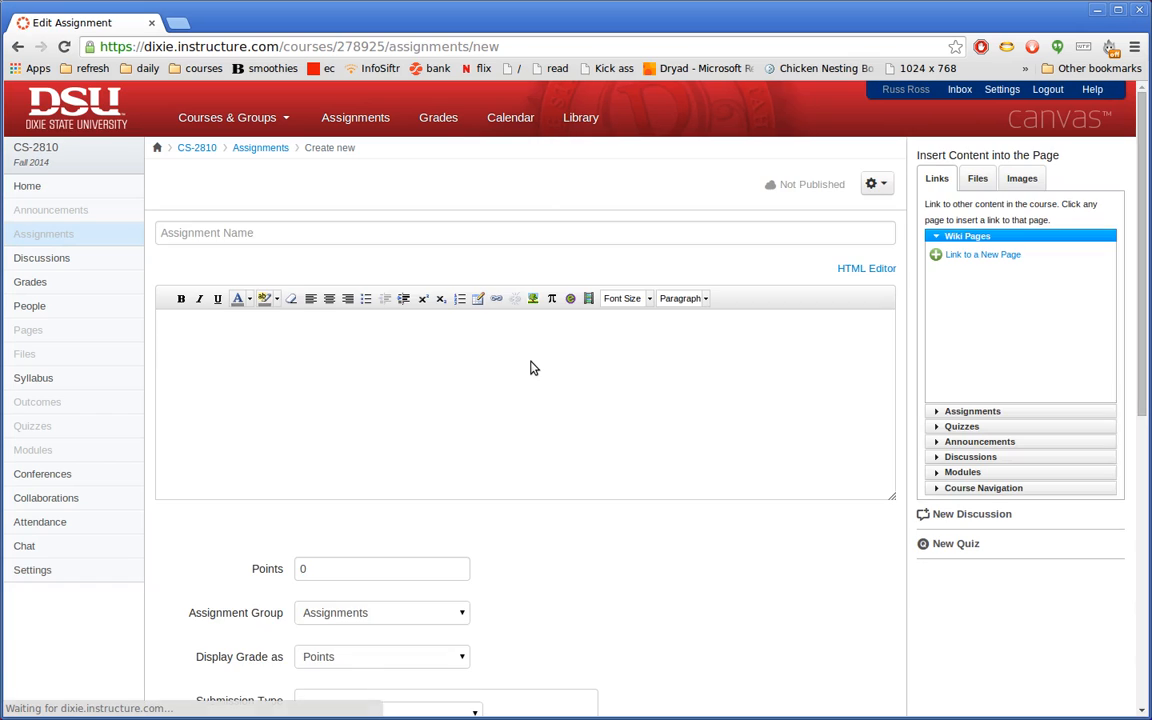
{"action": "left_click", "coordinate": [278, 232]}
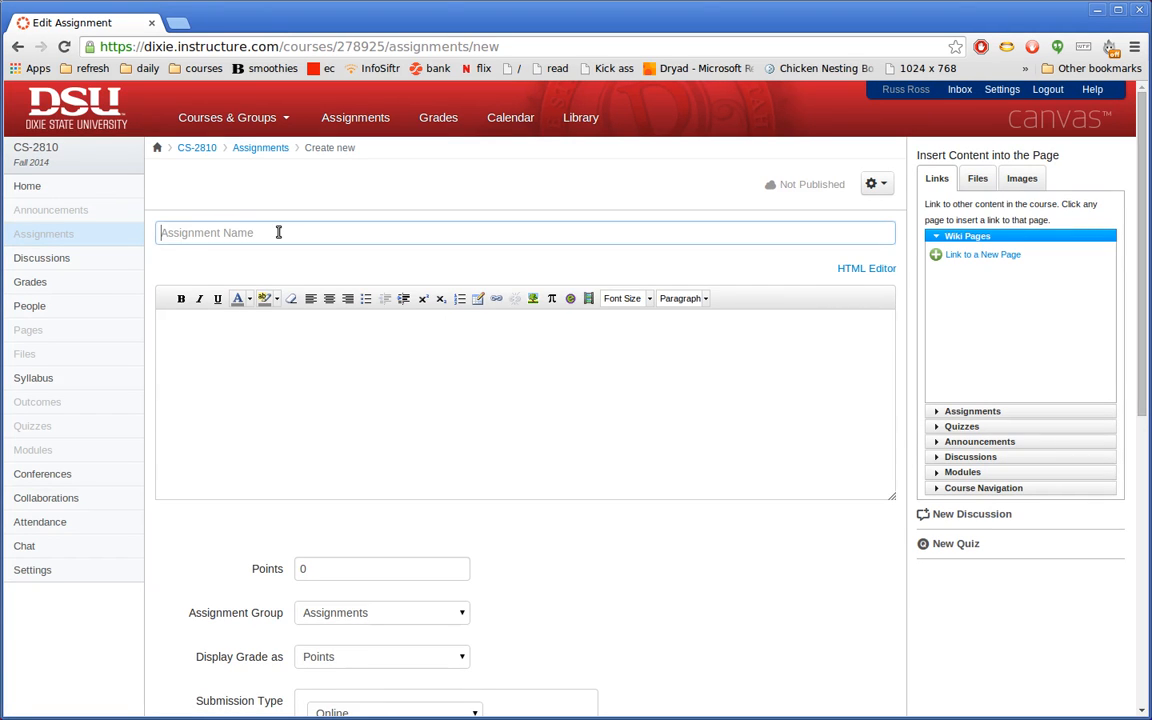
{"action": "type", "text": "Poi"}
{"action": "type", "text": "n"}
{"action": "key", "text": "BackSpace"}
{"action": "type", "text": "nt class"}
- Give it 10 points and set the submission type to External Tool
{"action": "scroll", "coordinate": [660, 530], "scroll_direction": "down", "scroll_amount": 3}
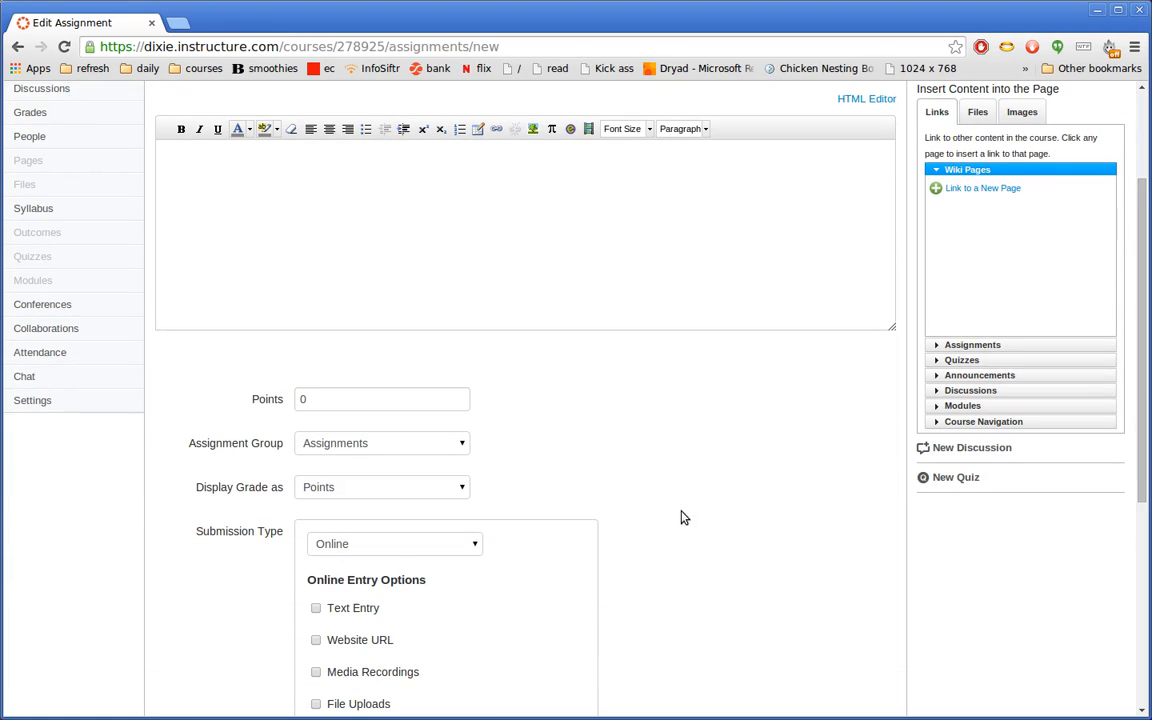
{"action": "left_click", "coordinate": [334, 407]}
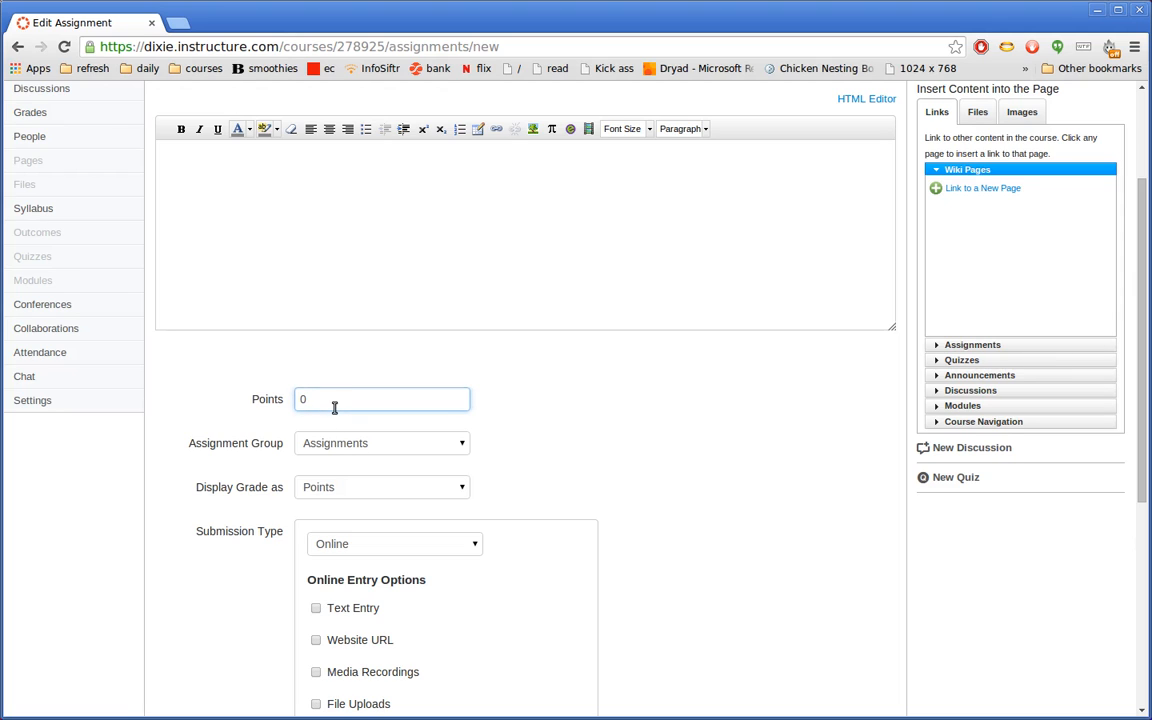
{"action": "key", "text": "BackSpace"}
{"action": "type", "text": "10"}
{"action": "scroll", "coordinate": [676, 437], "scroll_direction": "down", "scroll_amount": 2}
{"action": "scroll", "coordinate": [676, 437], "scroll_direction": "down", "scroll_amount": 3}
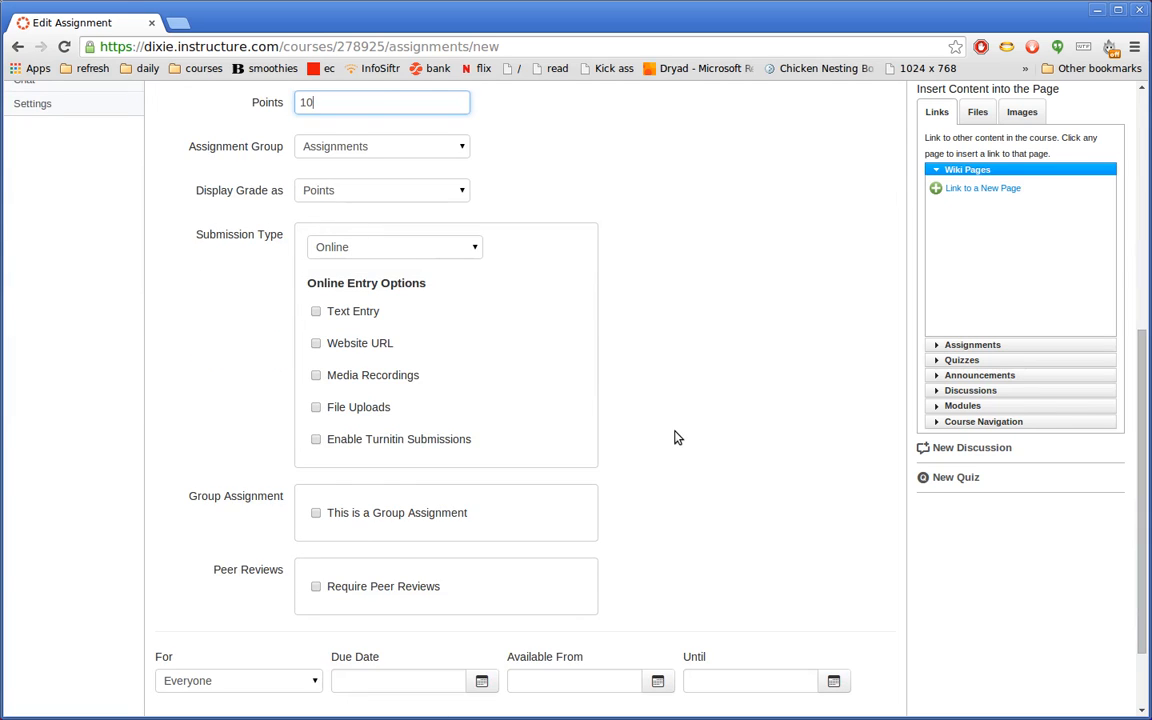
{"action": "scroll", "coordinate": [690, 398], "scroll_direction": "up", "scroll_amount": 1}
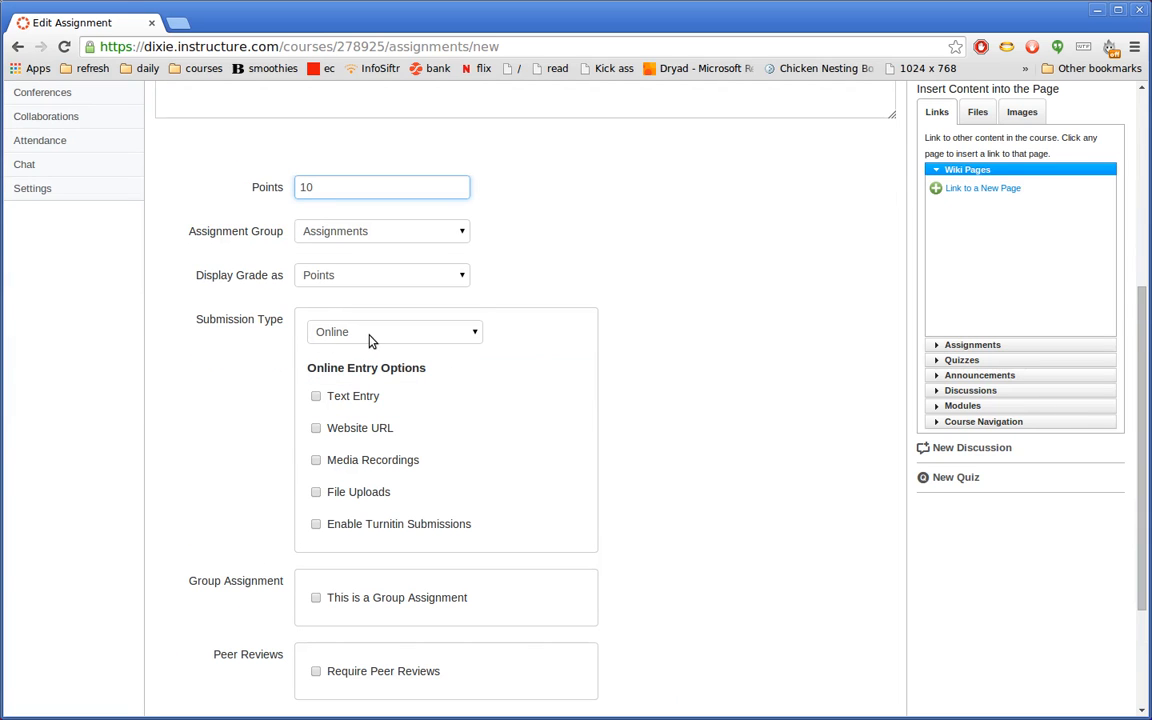
{"action": "left_click", "coordinate": [370, 339]}
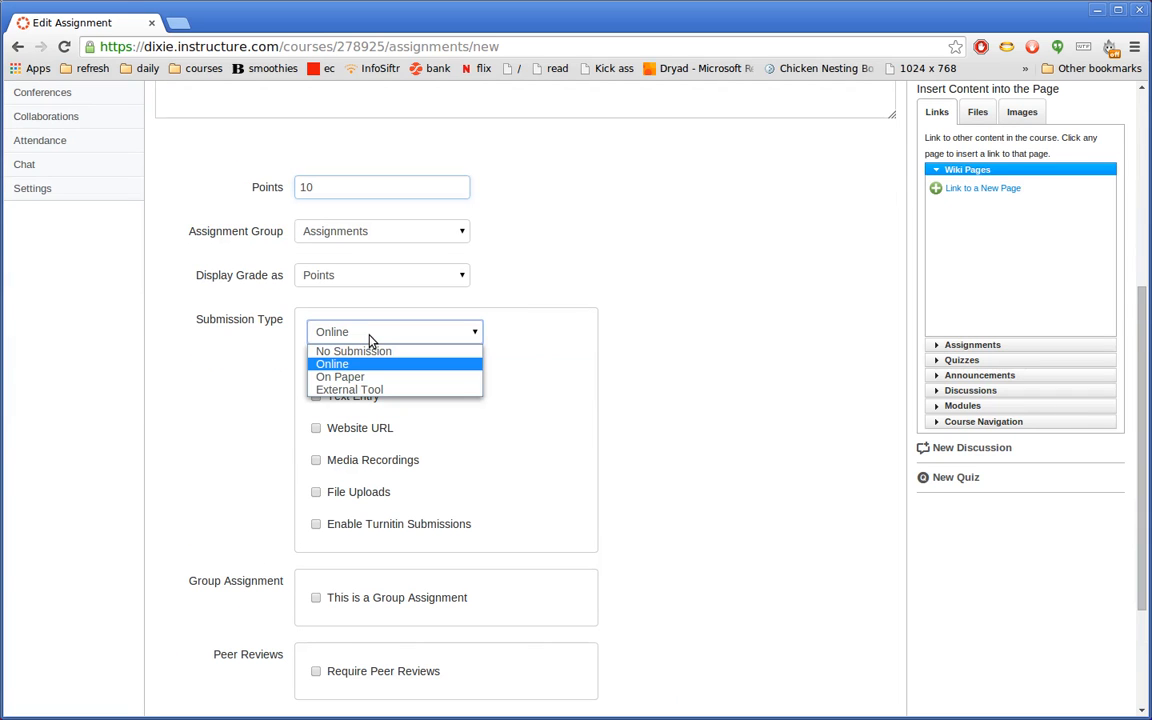
{"action": "left_click", "coordinate": [379, 390]}
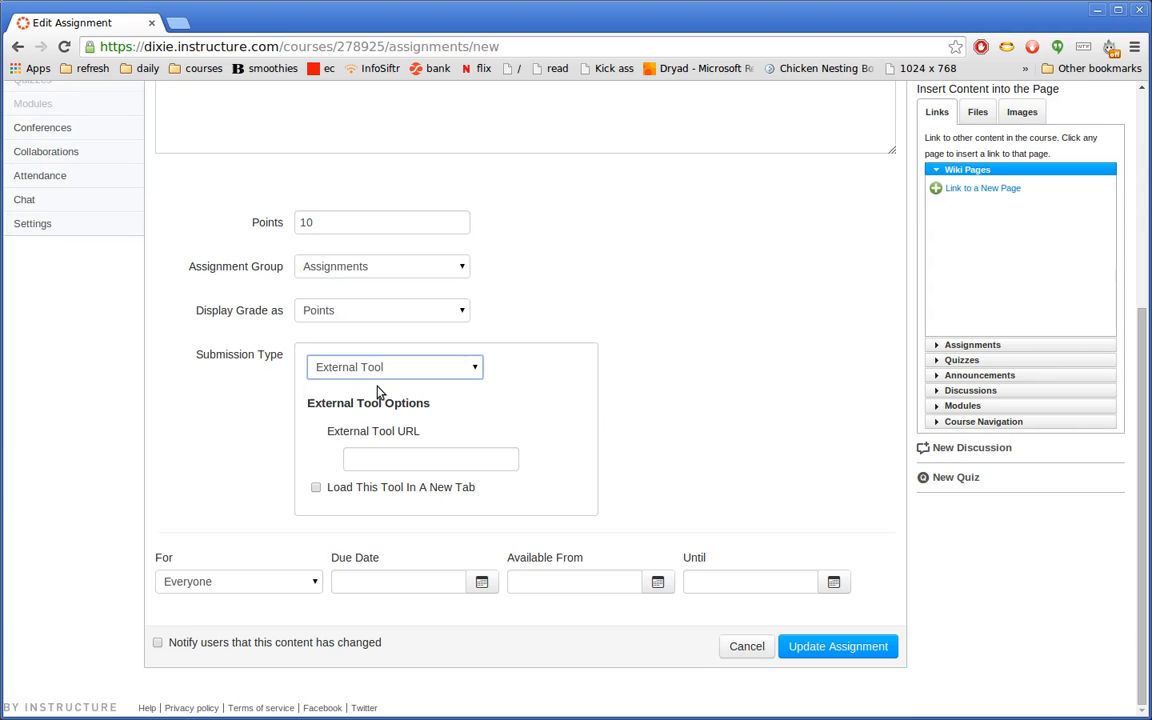
- Pick Code Grinder as the external tool to open its list of 22 cs1410 problems
{"action": "left_click", "coordinate": [378, 459]}
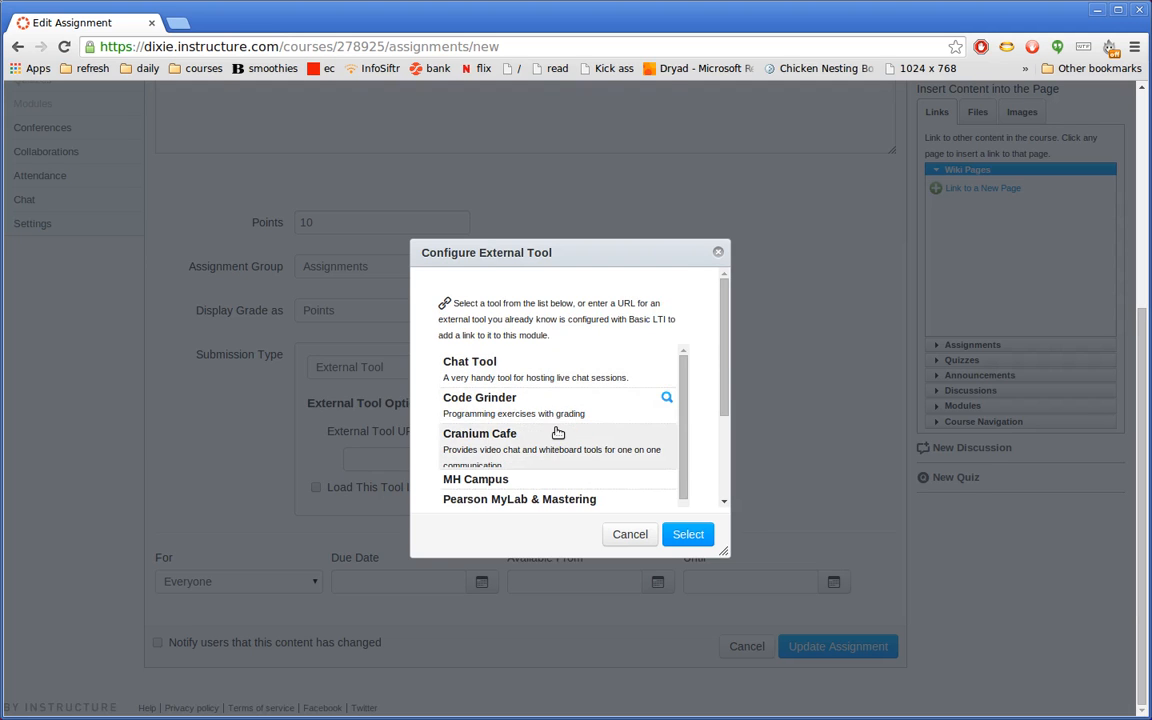
{"action": "scroll", "coordinate": [559, 430], "scroll_direction": "down", "scroll_amount": 5}
{"action": "scroll", "coordinate": [557, 415], "scroll_direction": "up", "scroll_amount": 5}
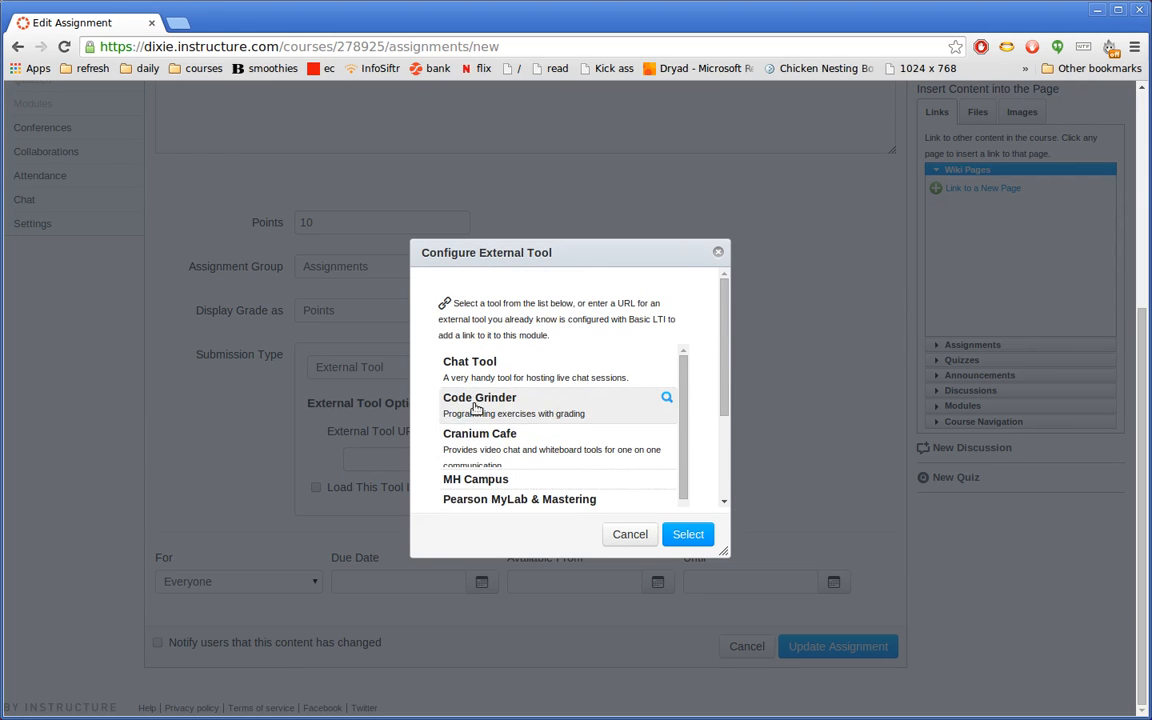
{"action": "left_click", "coordinate": [525, 404]}
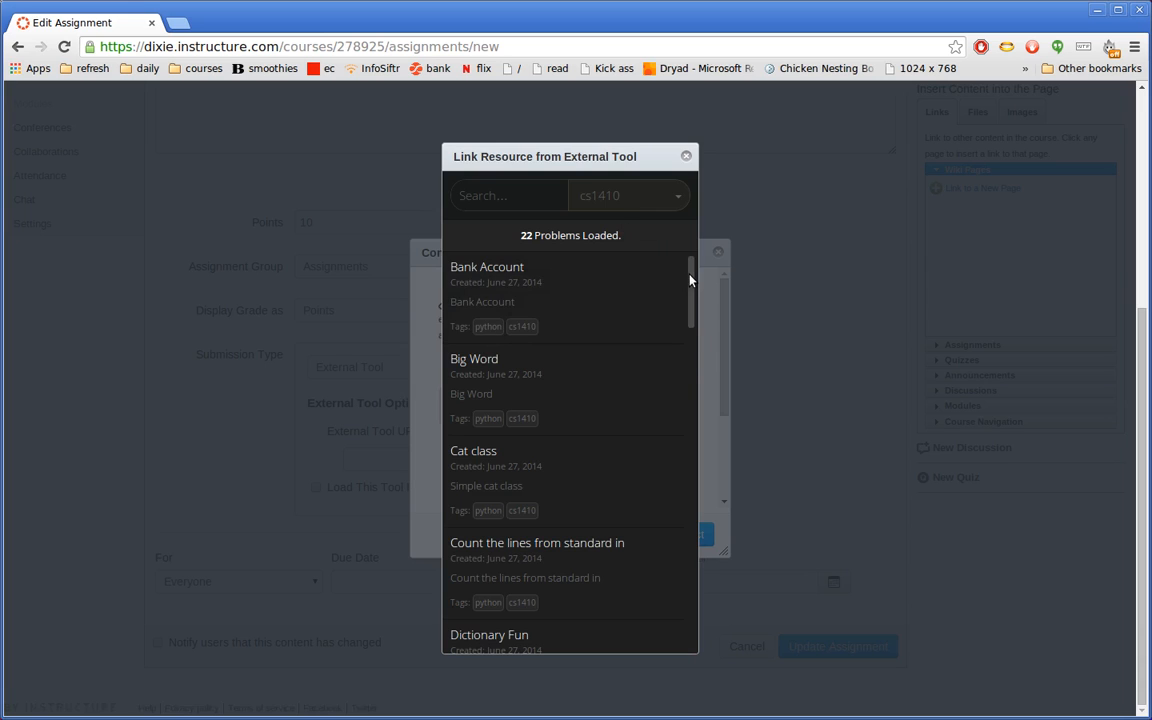
- Try the cs2810 and hardware tag filters, then go back to showing all problems
{"action": "left_click_drag", "start_coordinate": [689, 279], "coordinate": [671, 247]}
{"action": "left_click", "coordinate": [645, 203]}
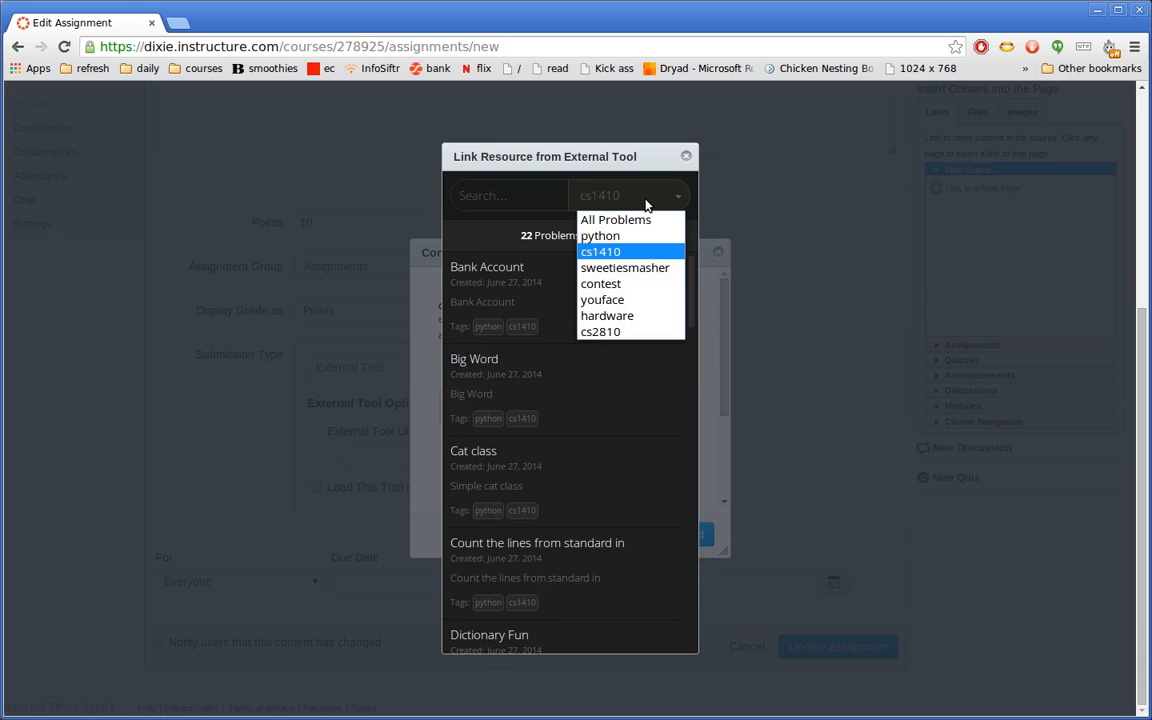
{"action": "left_click", "coordinate": [642, 220]}
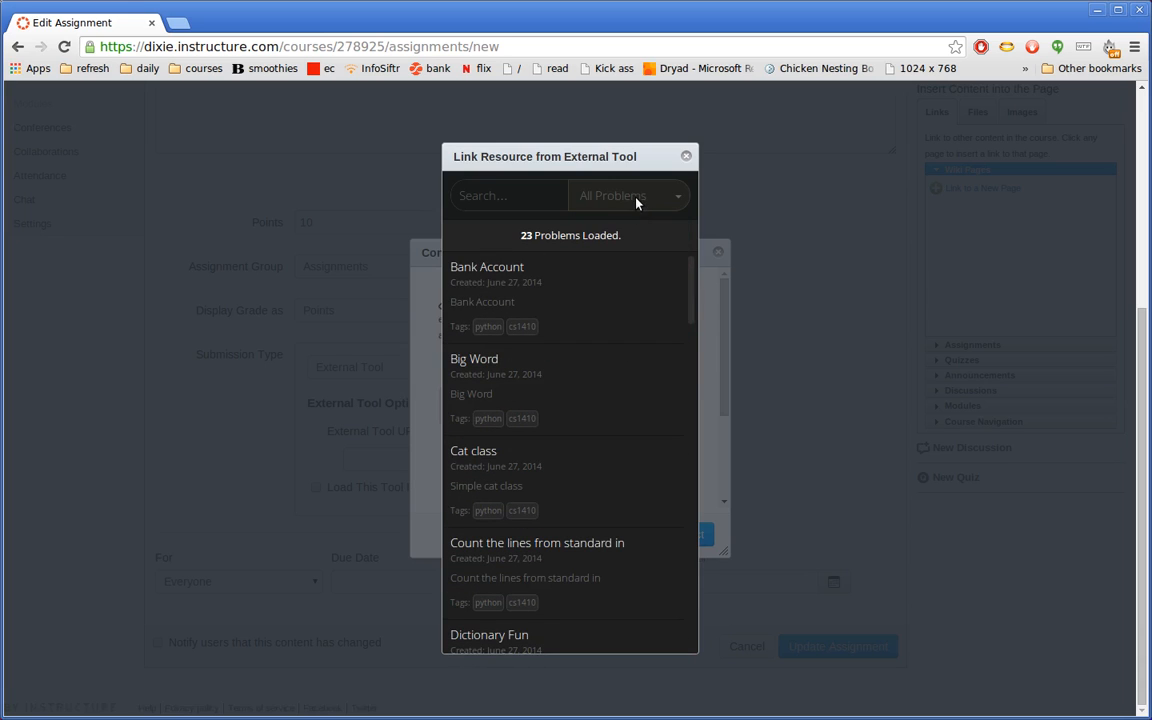
{"action": "left_click", "coordinate": [636, 203]}
{"action": "left_click", "coordinate": [632, 331]}
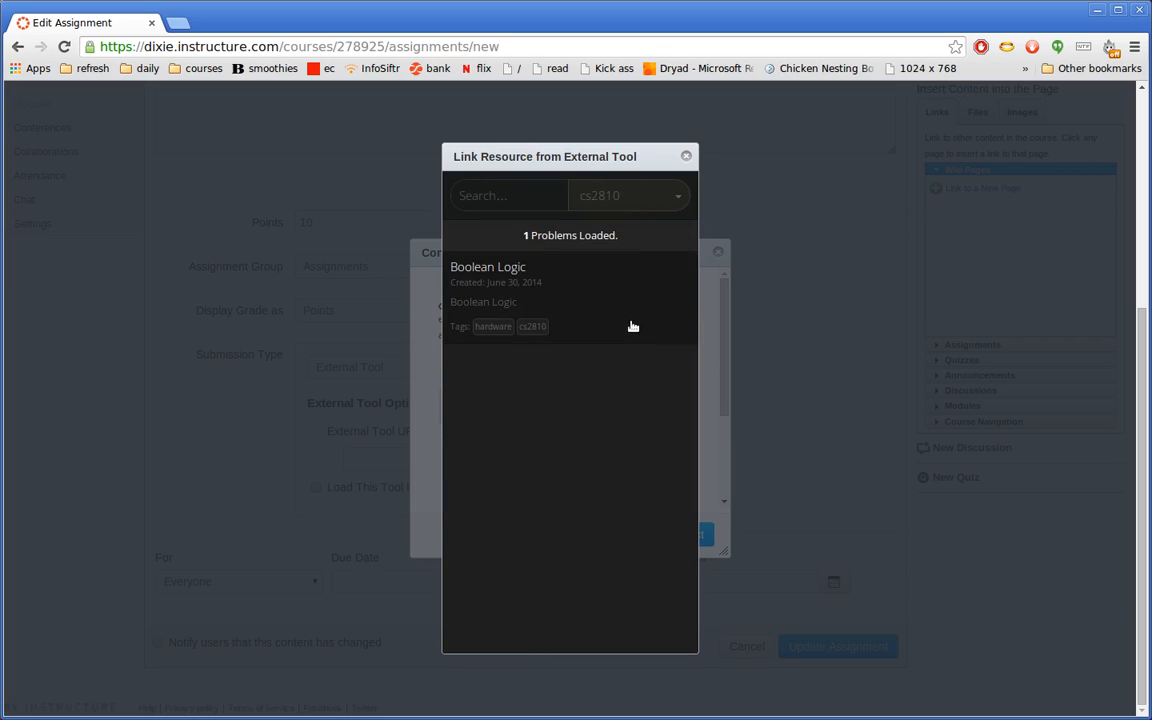
{"action": "left_click", "coordinate": [632, 197]}
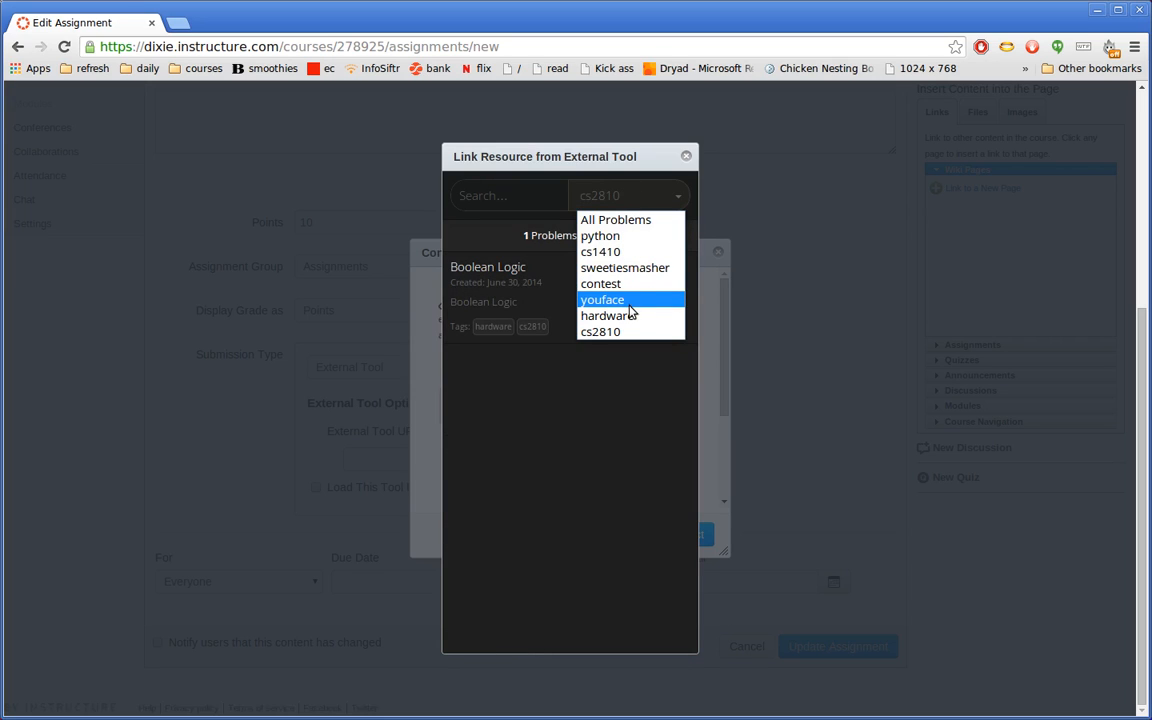
{"action": "left_click", "coordinate": [605, 316]}
{"action": "left_click", "coordinate": [614, 204]}
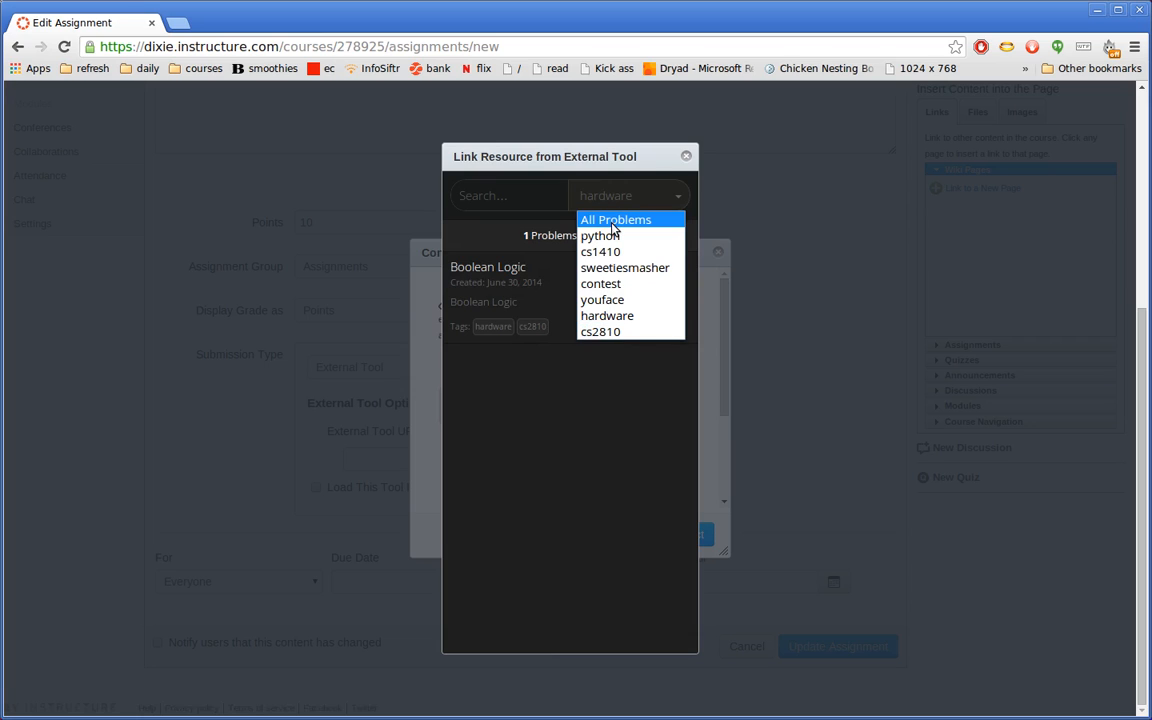
{"action": "left_click", "coordinate": [610, 219]}
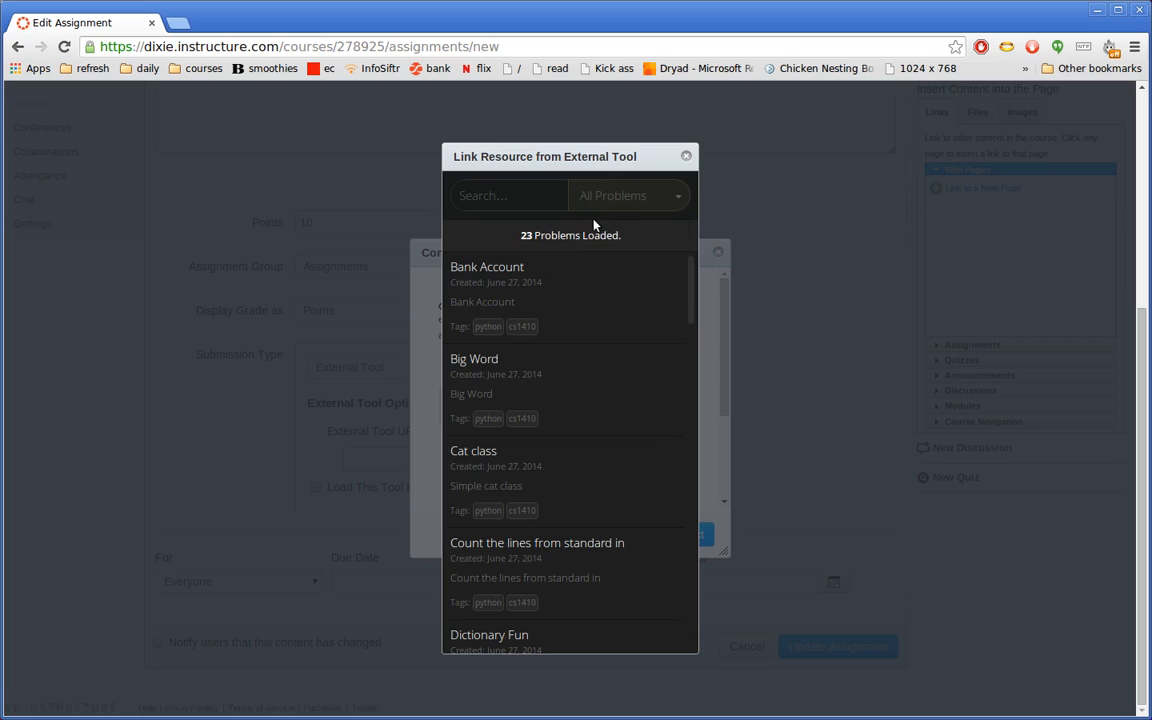
- Search 'poin', select the Point class problem, and fetch its problem URL
{"action": "left_click", "coordinate": [531, 203]}
{"action": "type", "text": "poin"}
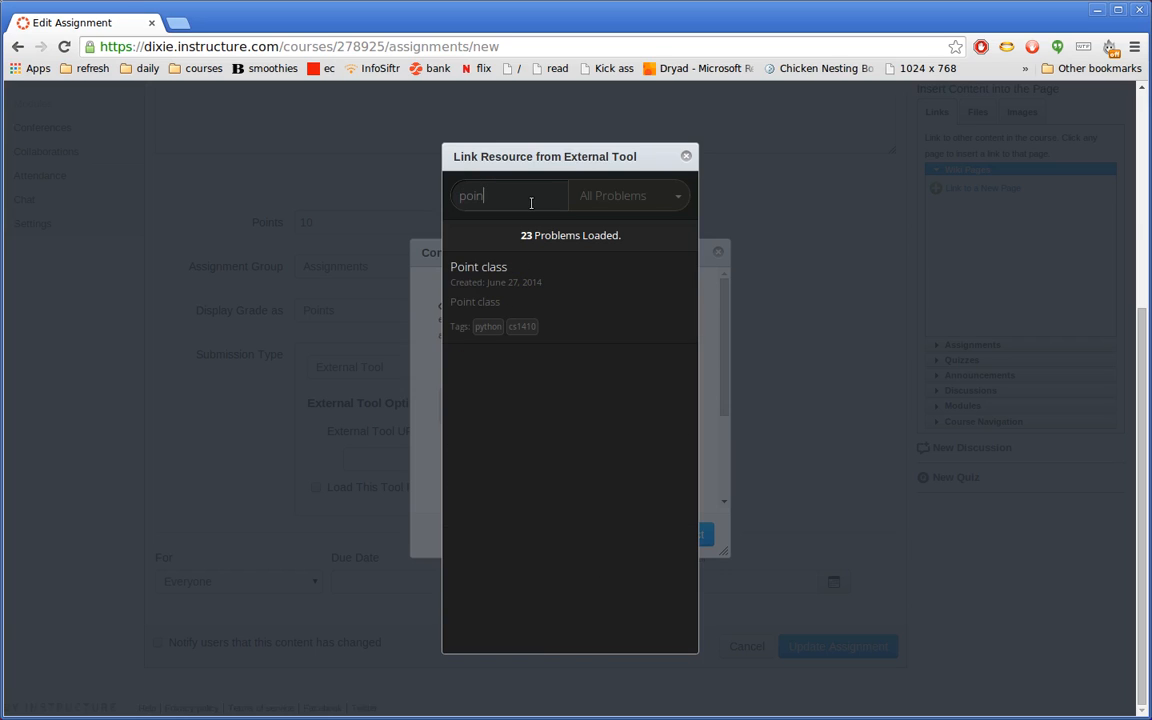
{"action": "left_click", "coordinate": [540, 284]}
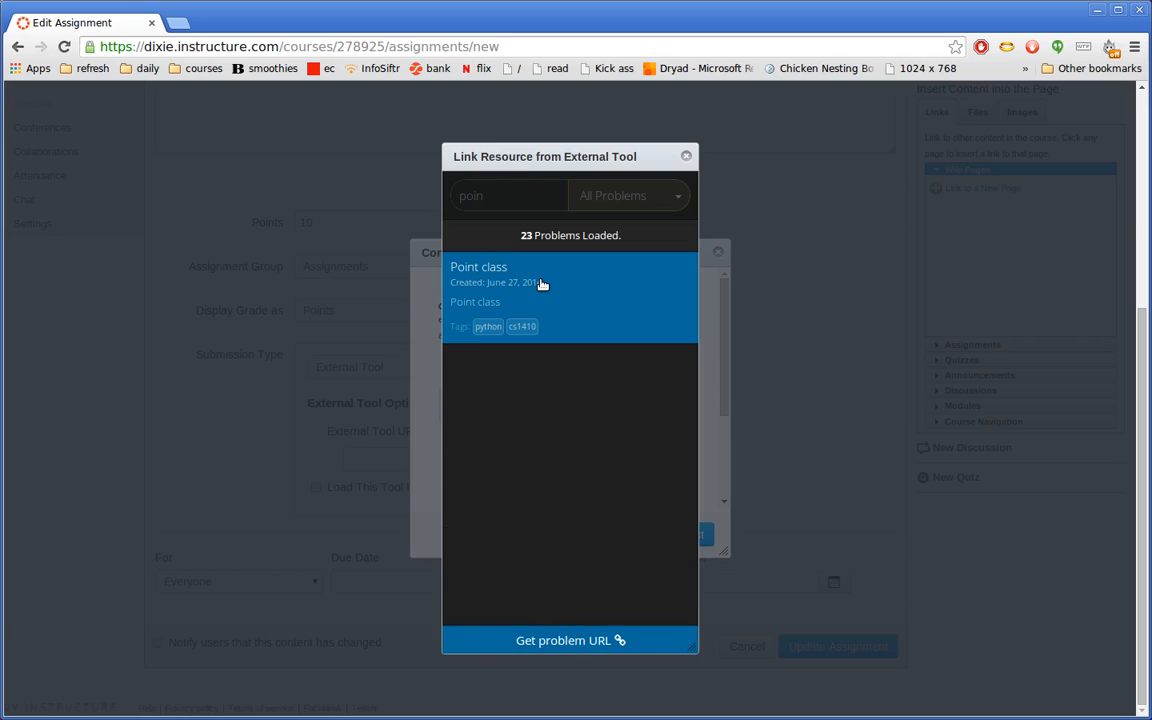
{"action": "left_click", "coordinate": [571, 640]}
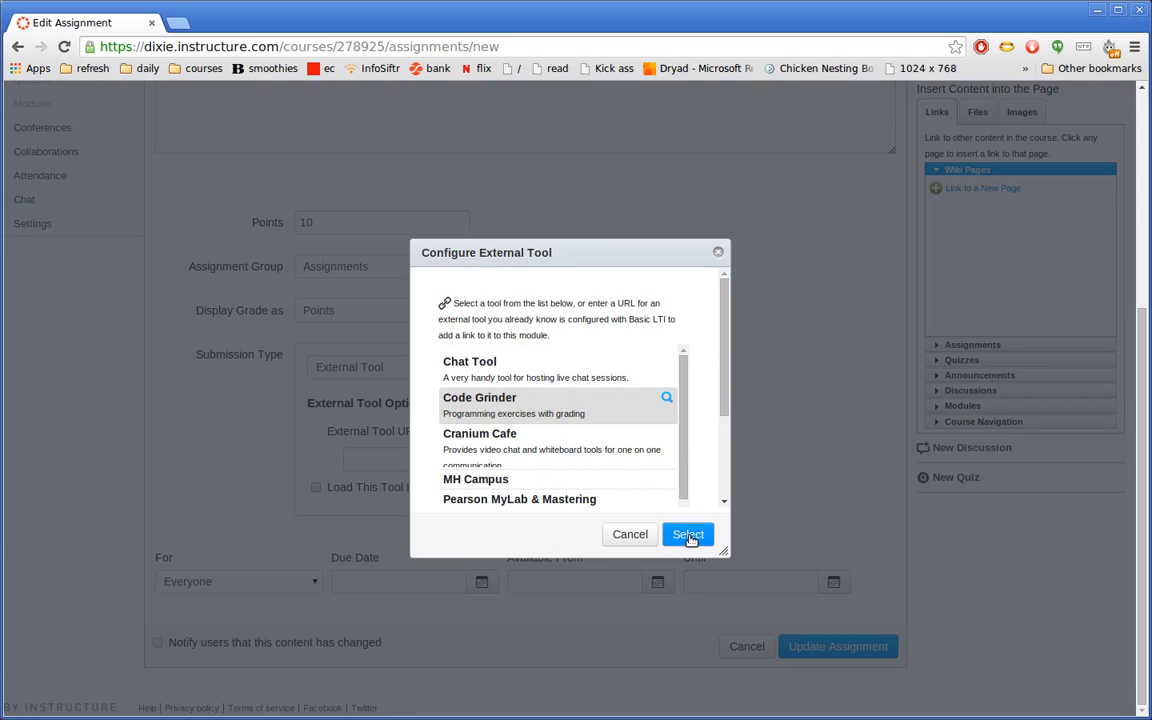
- Accept the Point class link embedded, not in a new tab, and update the assignment
{"action": "left_click", "coordinate": [688, 534]}
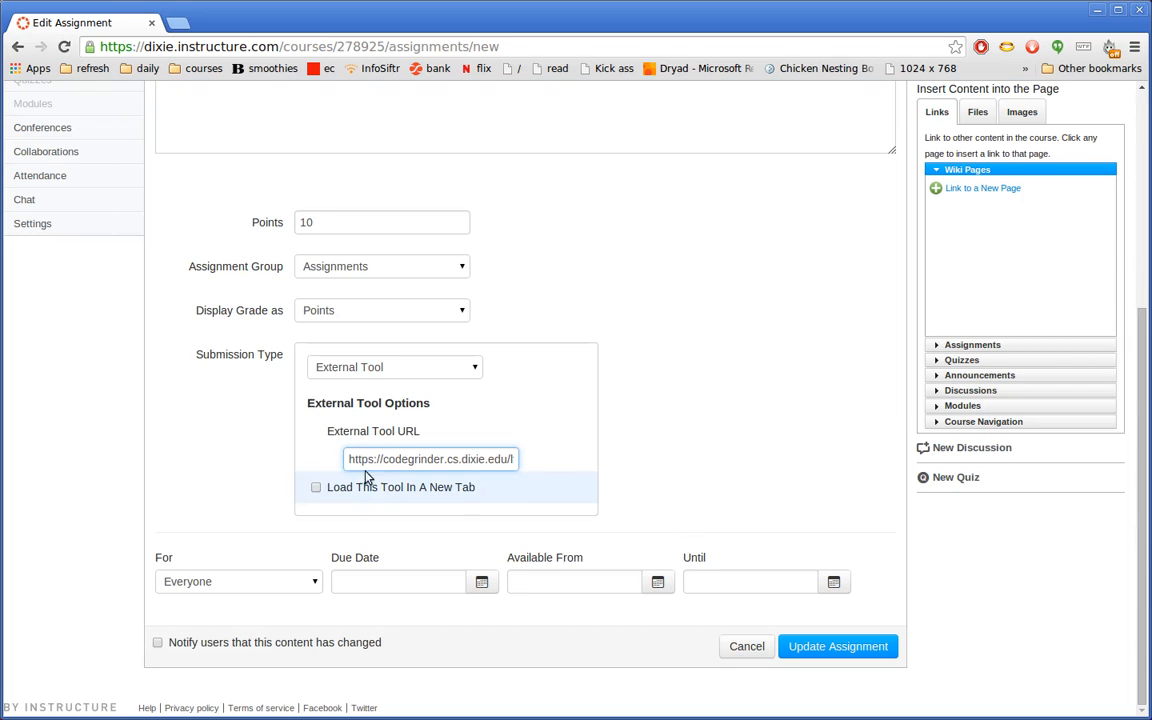
{"action": "left_click_drag", "start_coordinate": [347, 459], "coordinate": [563, 463]}
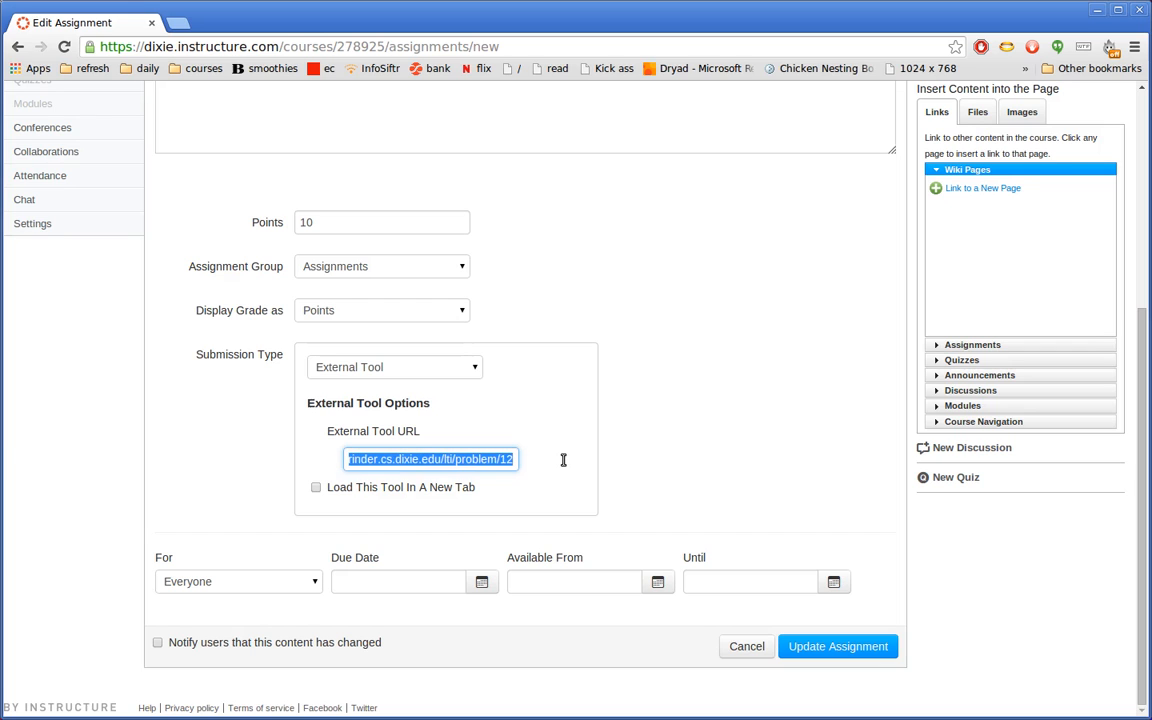
{"action": "left_click", "coordinate": [487, 463]}
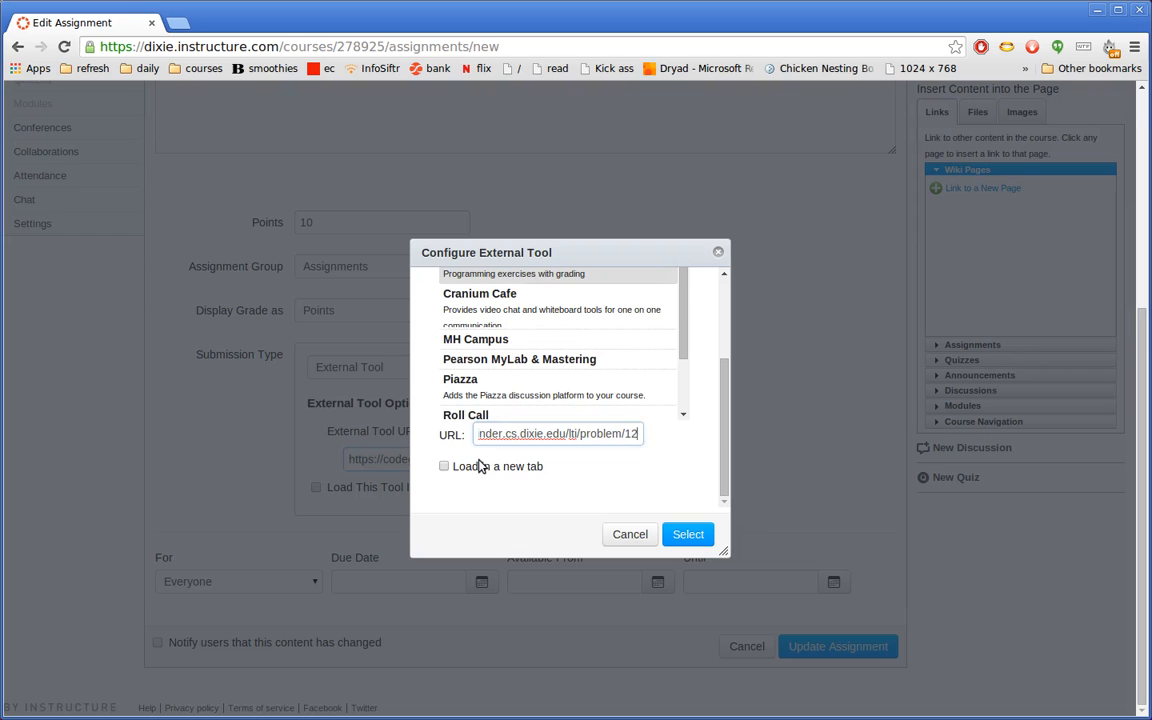
{"action": "left_click", "coordinate": [627, 535]}
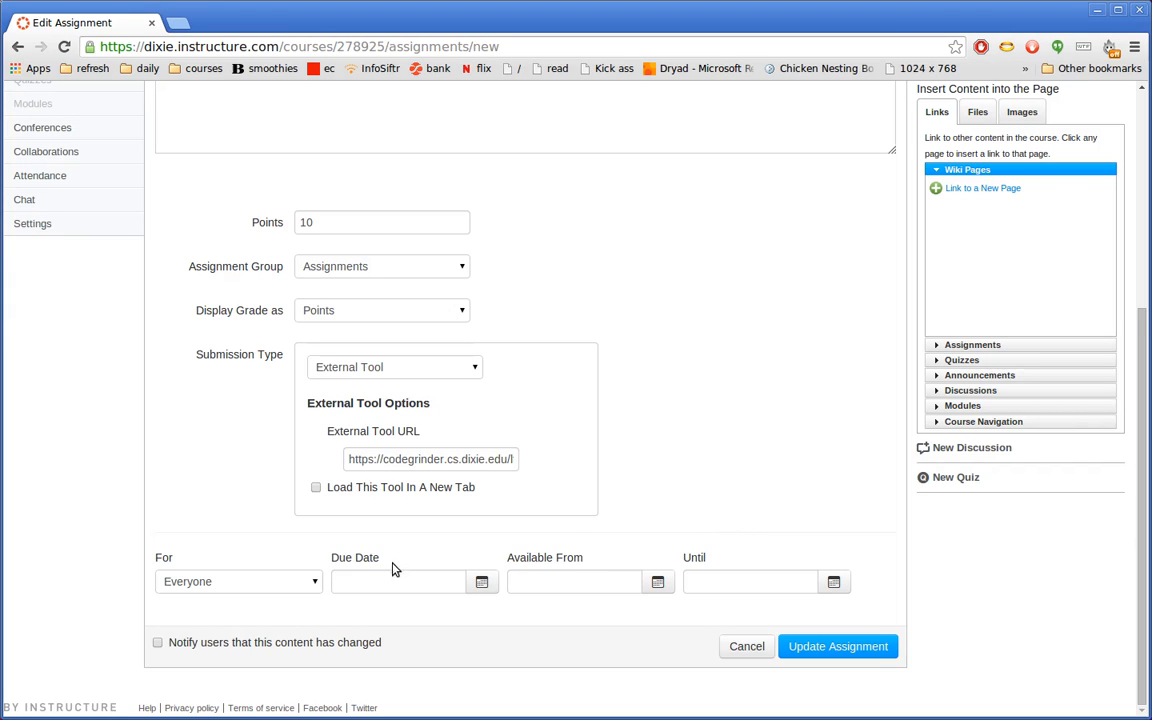
{"action": "left_click", "coordinate": [406, 590]}
{"action": "left_click", "coordinate": [711, 582]}
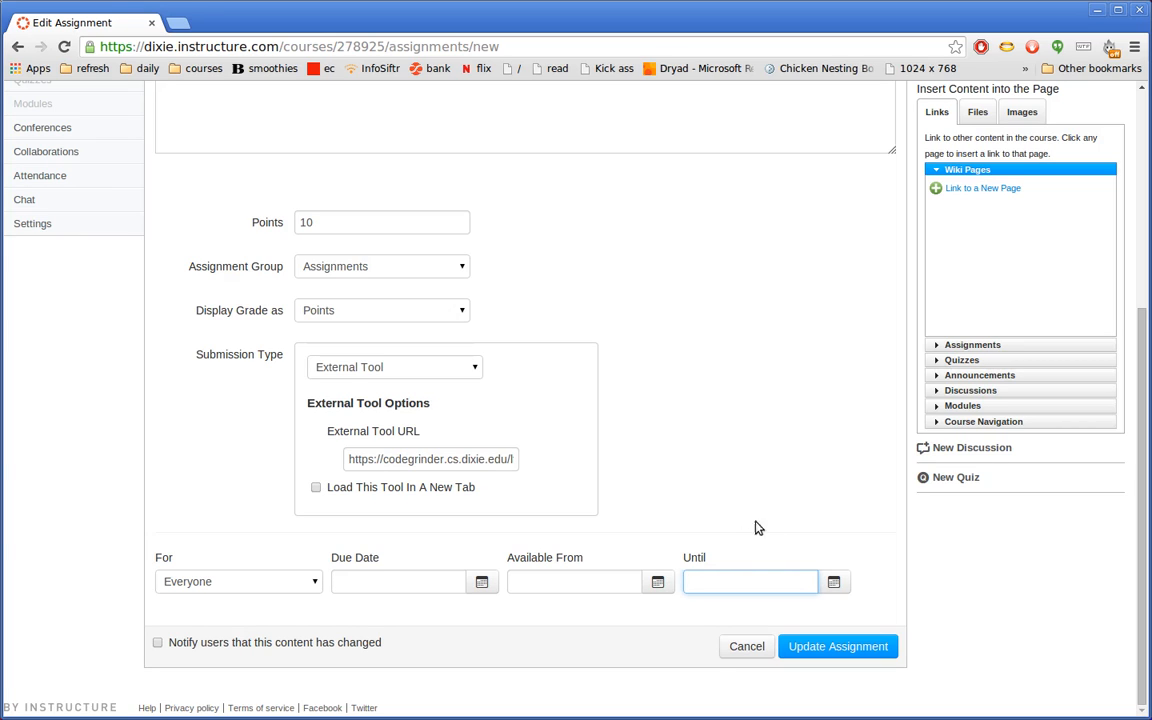
{"action": "left_click", "coordinate": [833, 649]}
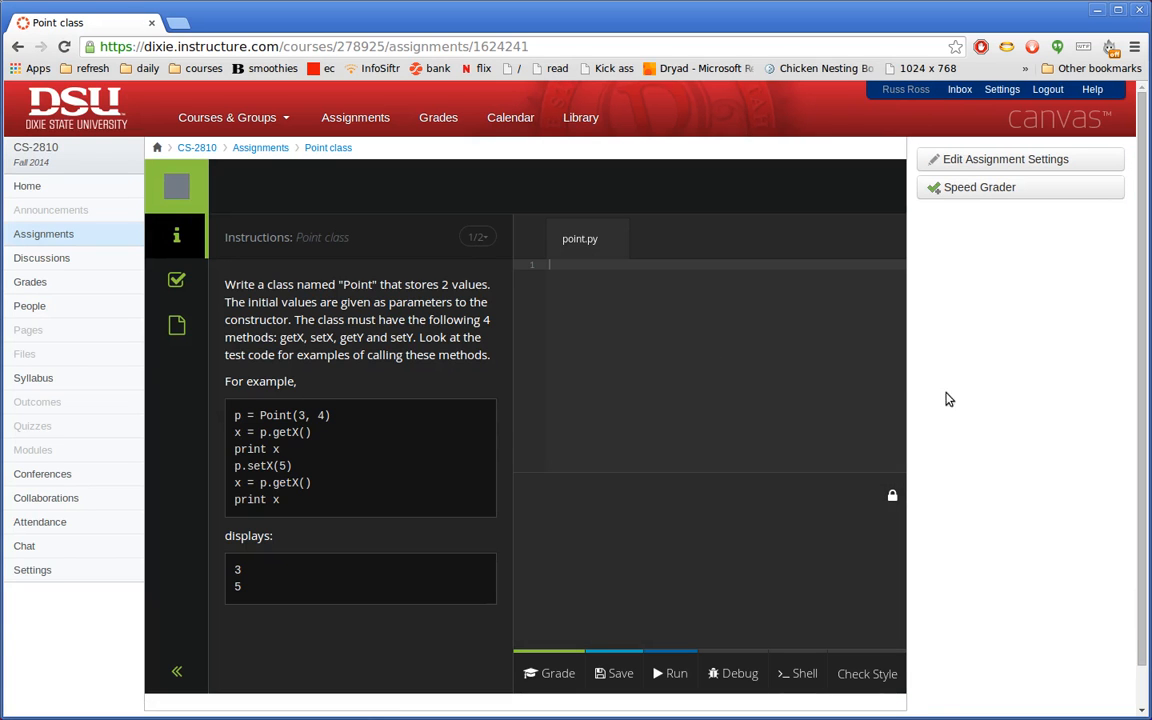
- Return to the assignment list and open the Point class assignment
{"action": "scroll", "coordinate": [808, 401], "scroll_direction": "down", "scroll_amount": 1}
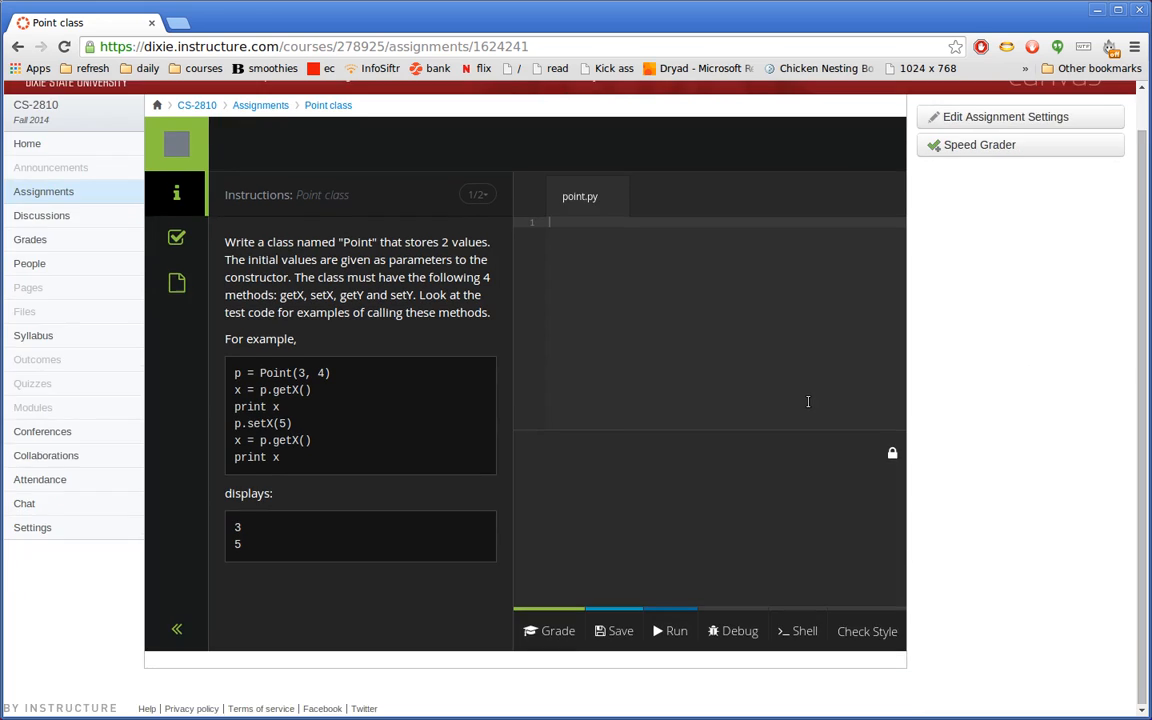
{"action": "scroll", "coordinate": [807, 401], "scroll_direction": "up", "scroll_amount": 1}
{"action": "scroll", "coordinate": [807, 401], "scroll_direction": "down", "scroll_amount": 1}
{"action": "left_click", "coordinate": [250, 105]}
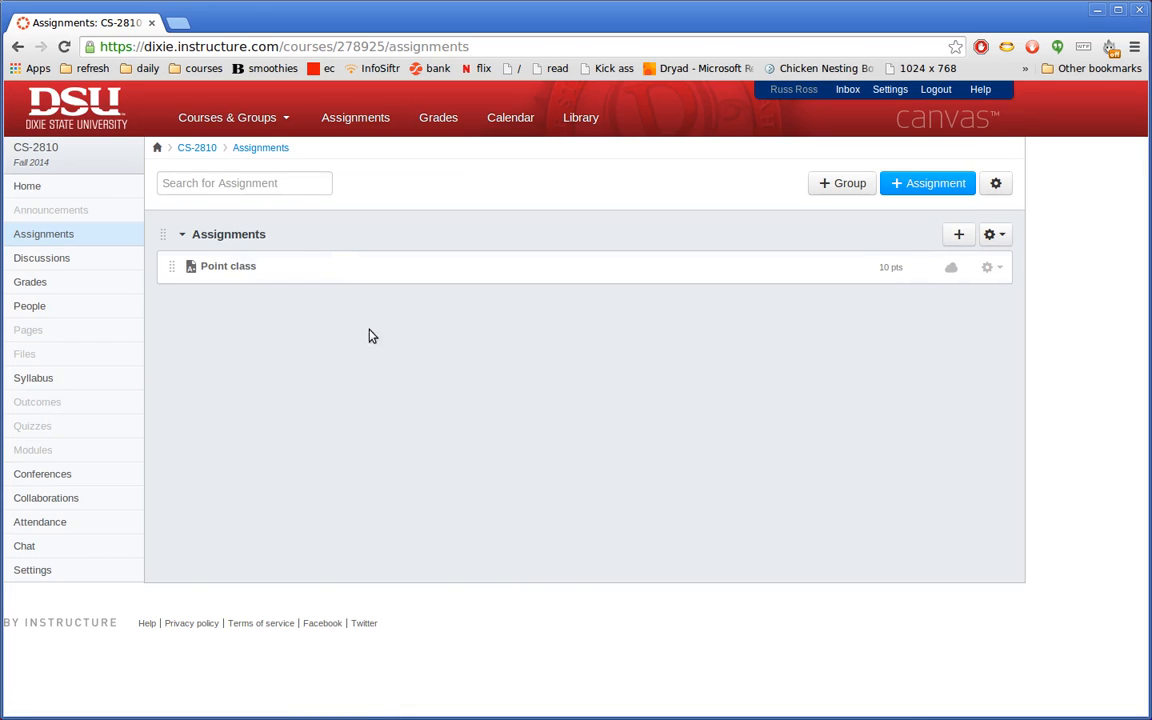
{"action": "left_click", "coordinate": [307, 272]}
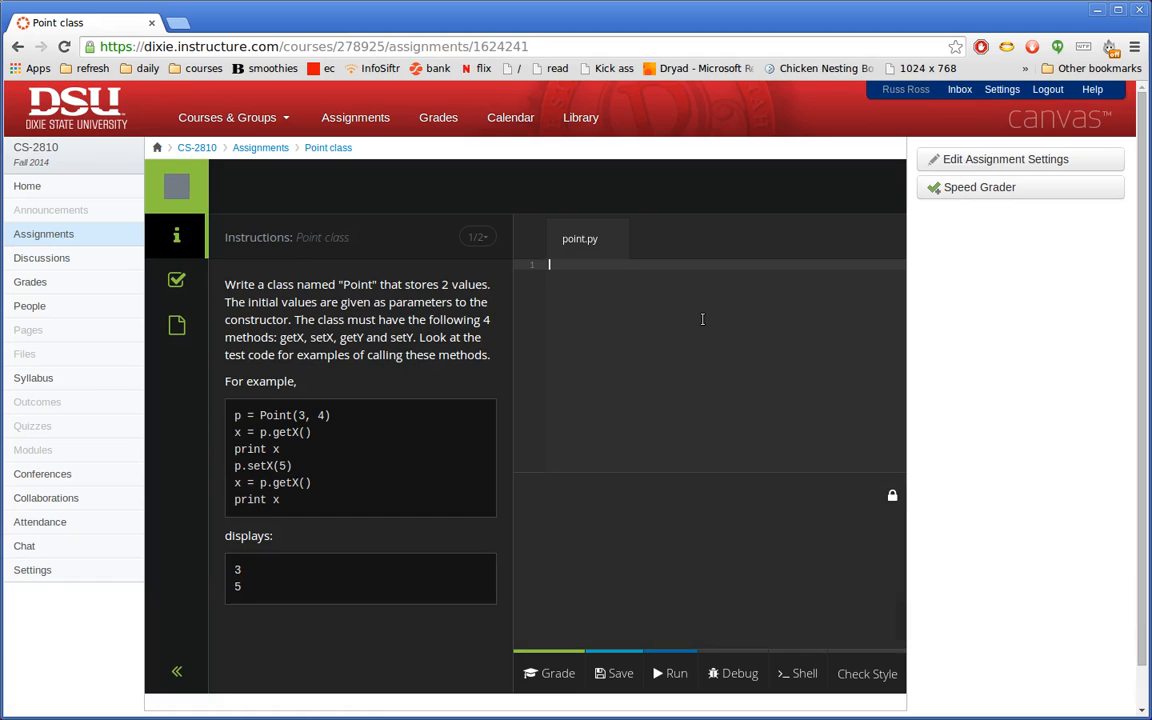
- Write a 'class Point:' stub with 'pass', grade it, and dismiss the error
{"action": "type", "text": "class Point:"}
{"action": "key", "text": "Return"}
{"action": "type", "text": "pass"}
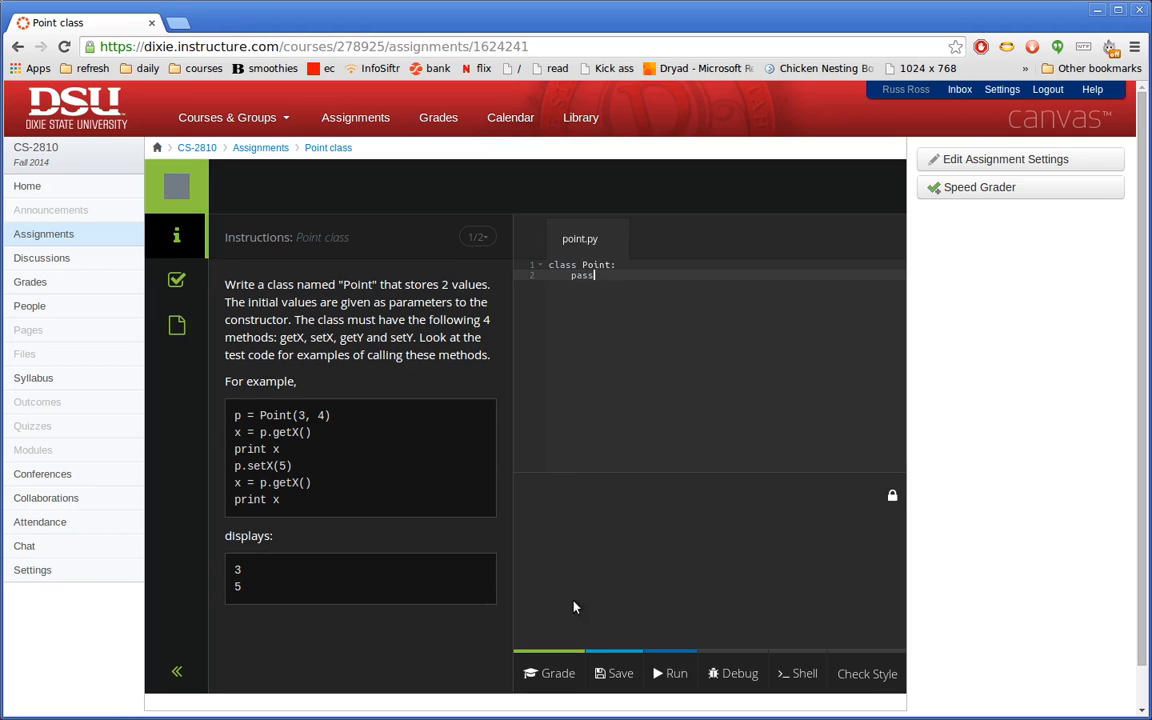
{"action": "left_click", "coordinate": [551, 673]}
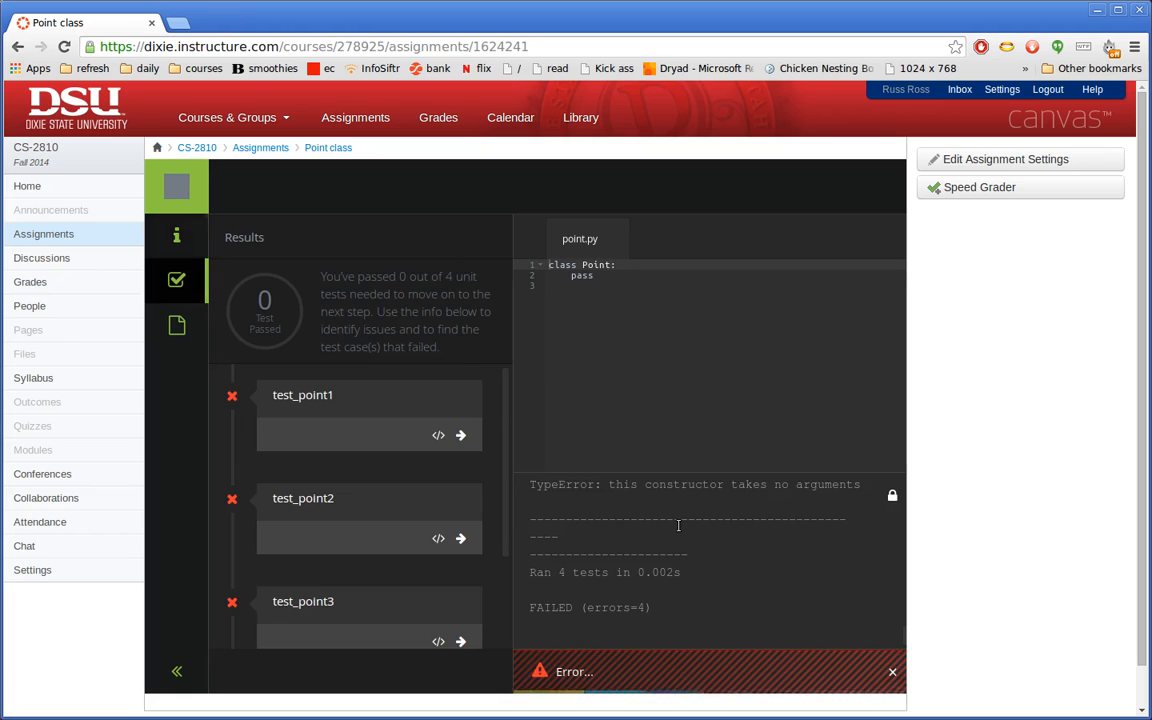
{"action": "left_click", "coordinate": [891, 675]}
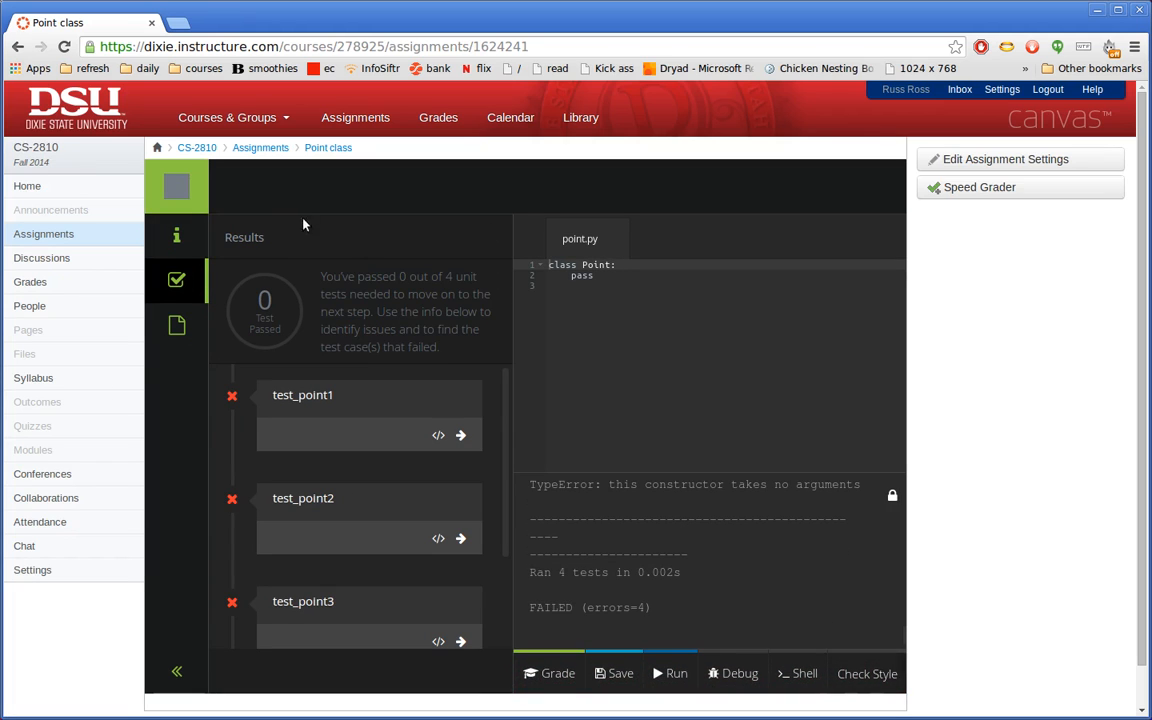
- Revisit Point class, then go back to the assignments list and start a new assignment
{"action": "left_click", "coordinate": [258, 148]}
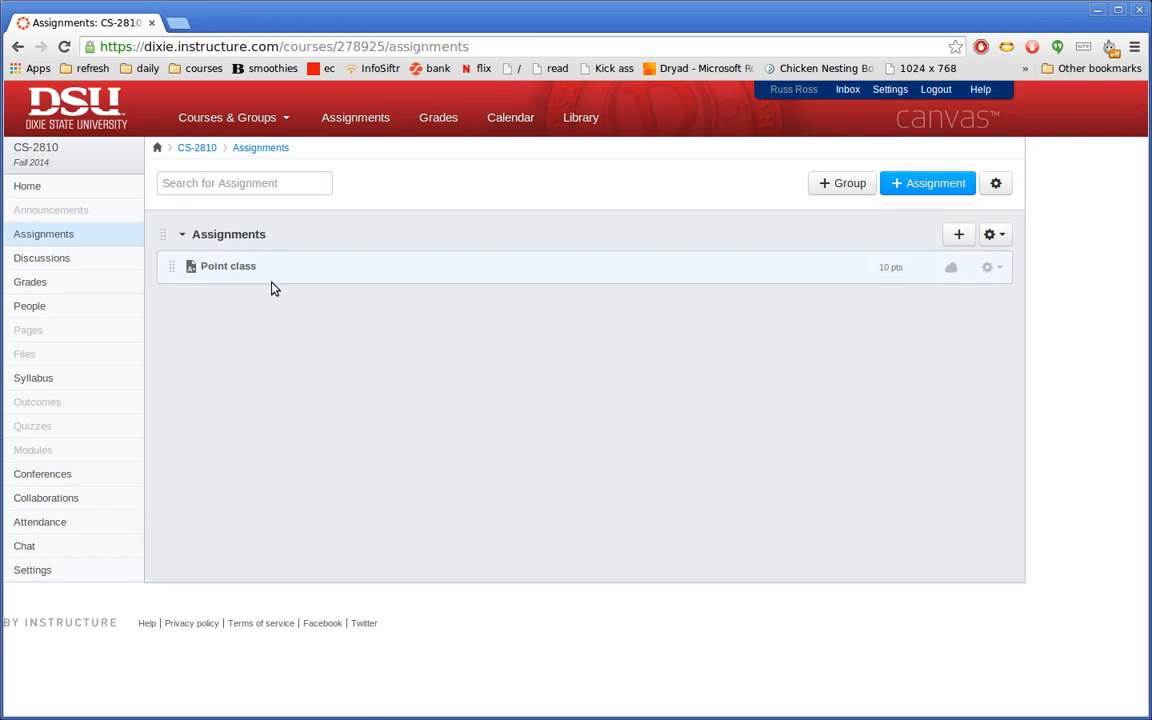
{"action": "left_click", "coordinate": [275, 277]}
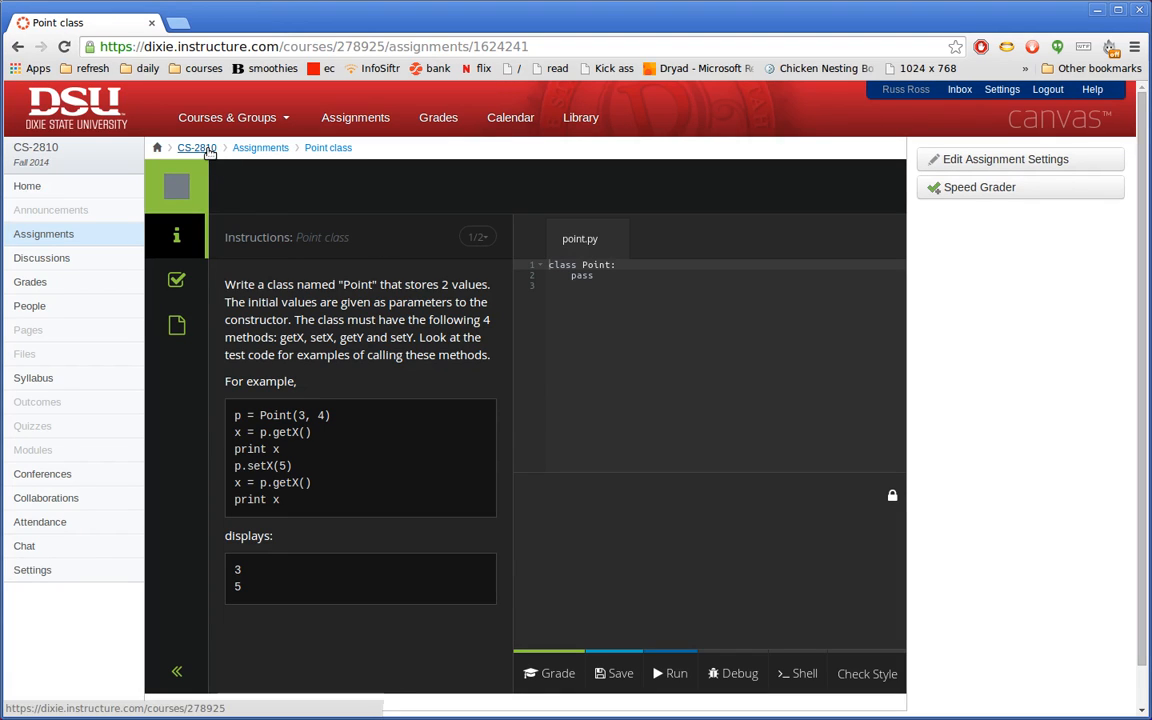
{"action": "left_click", "coordinate": [258, 148]}
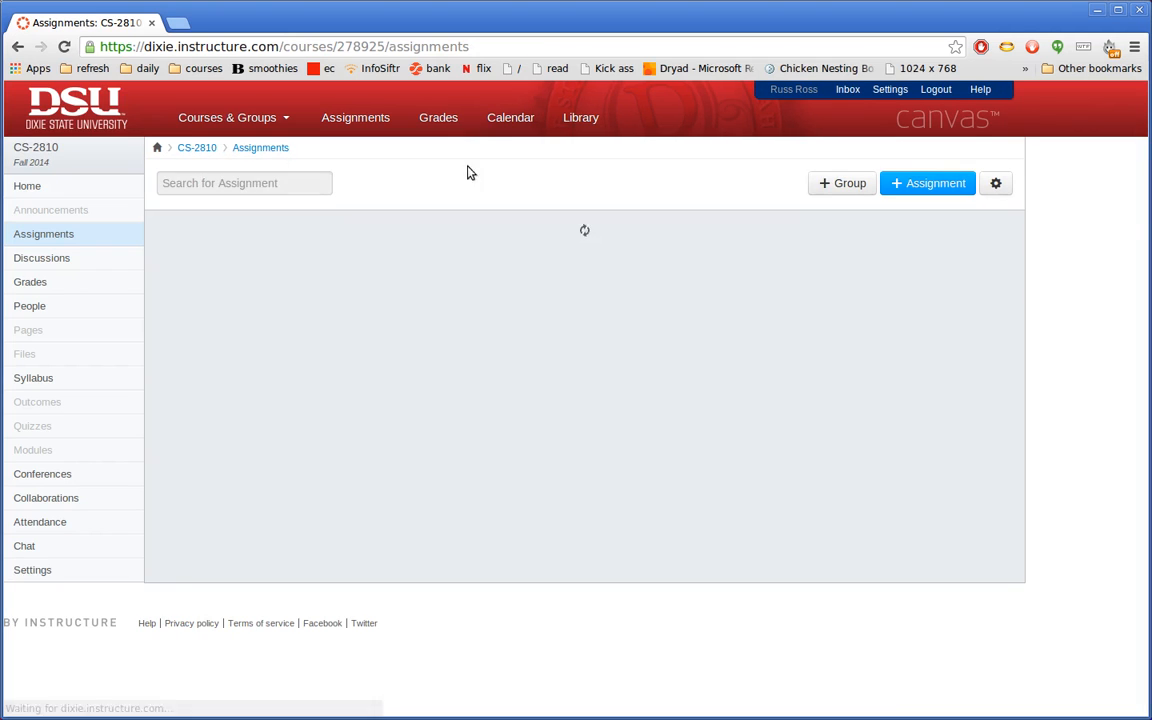
{"action": "left_click", "coordinate": [935, 183]}
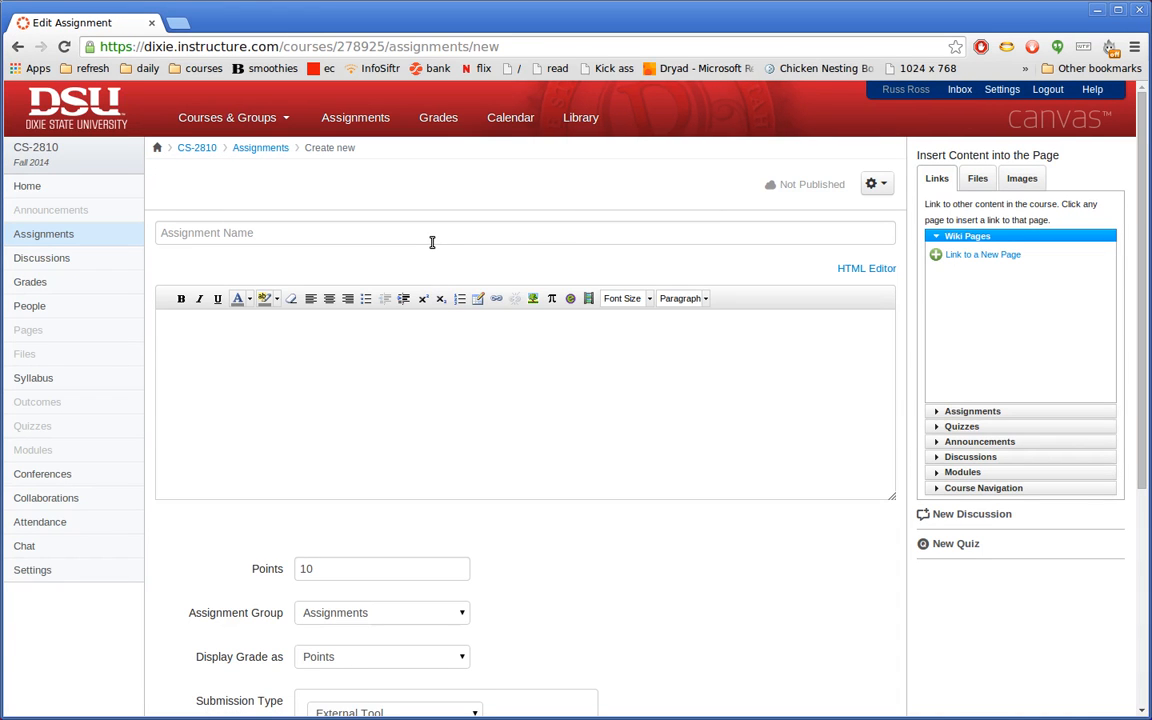
- Link the assignment to Code Grinder's Cat class problem through the problem picker
{"action": "scroll", "coordinate": [540, 590], "scroll_direction": "down", "scroll_amount": 3}
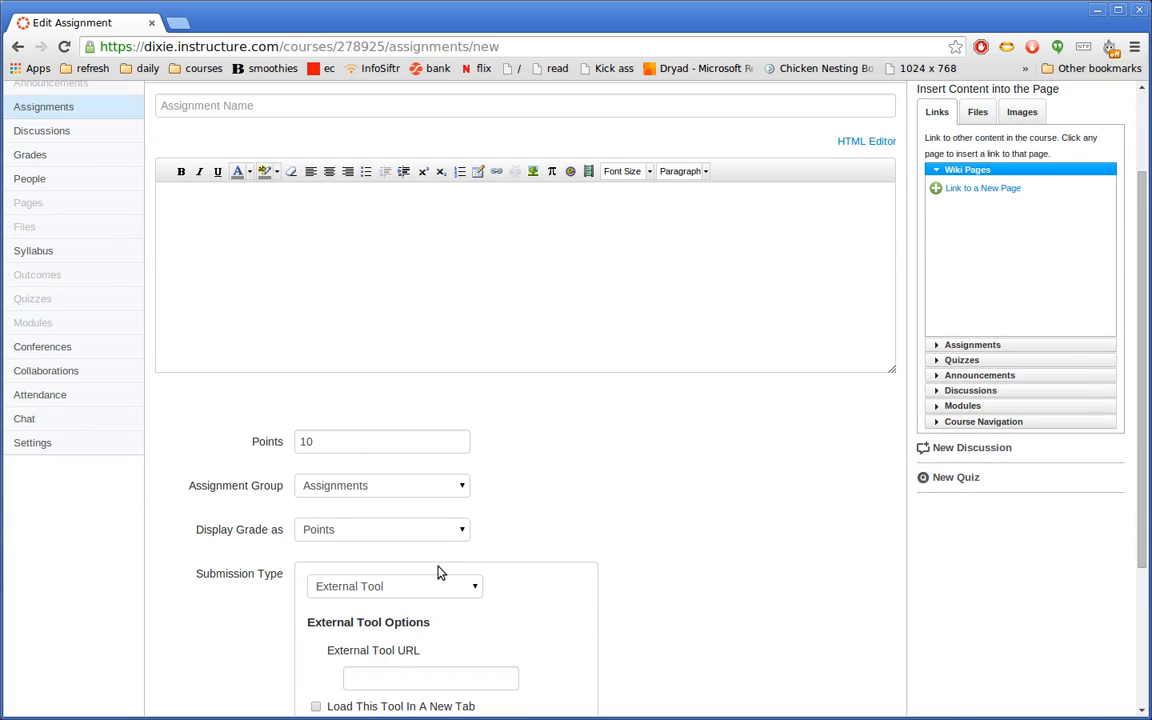
{"action": "scroll", "coordinate": [404, 573], "scroll_direction": "down", "scroll_amount": 2}
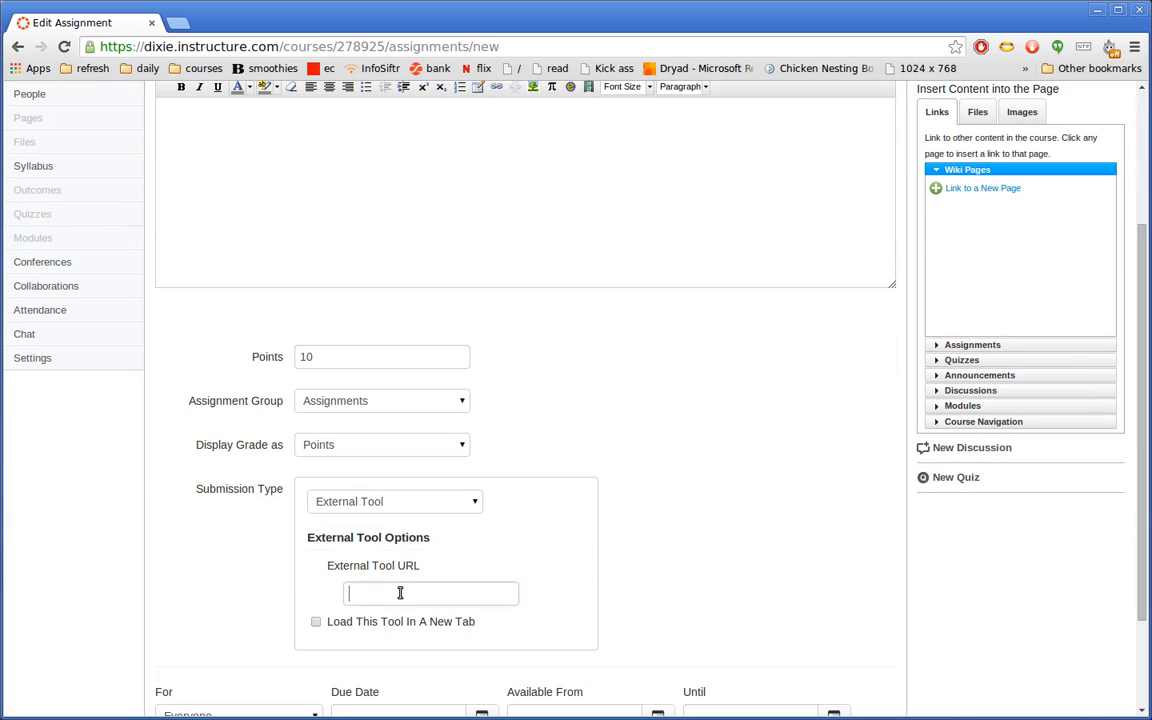
{"action": "left_click", "coordinate": [360, 591]}
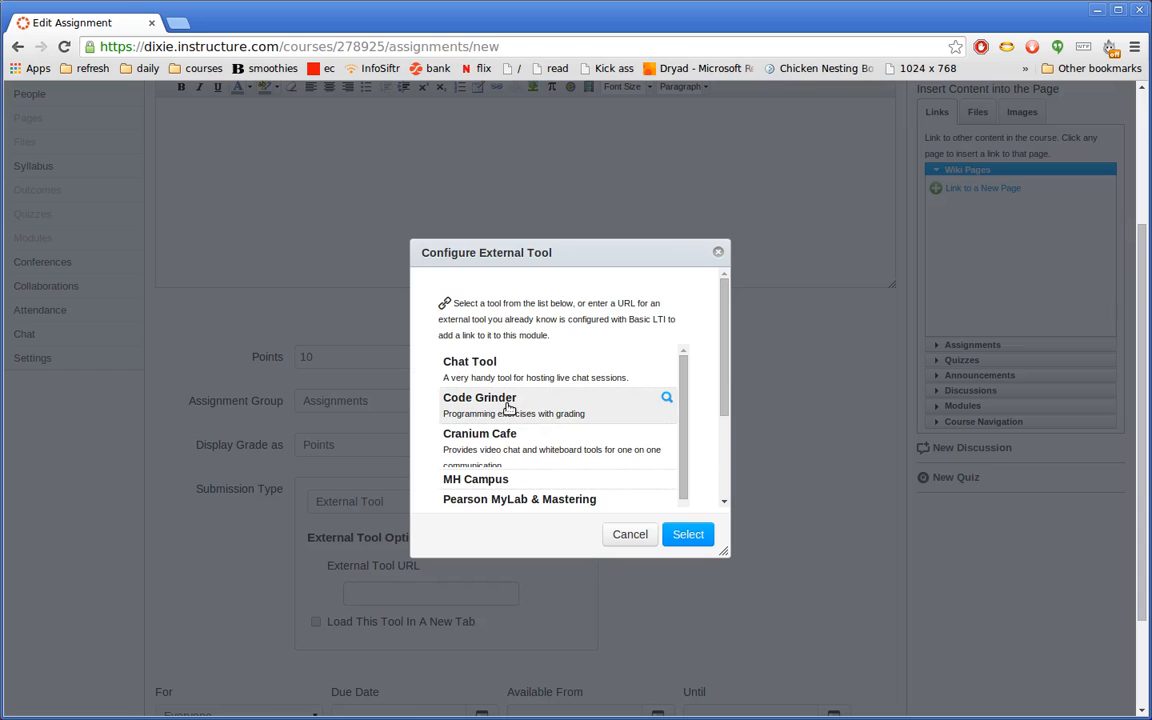
{"action": "left_click", "coordinate": [508, 407]}
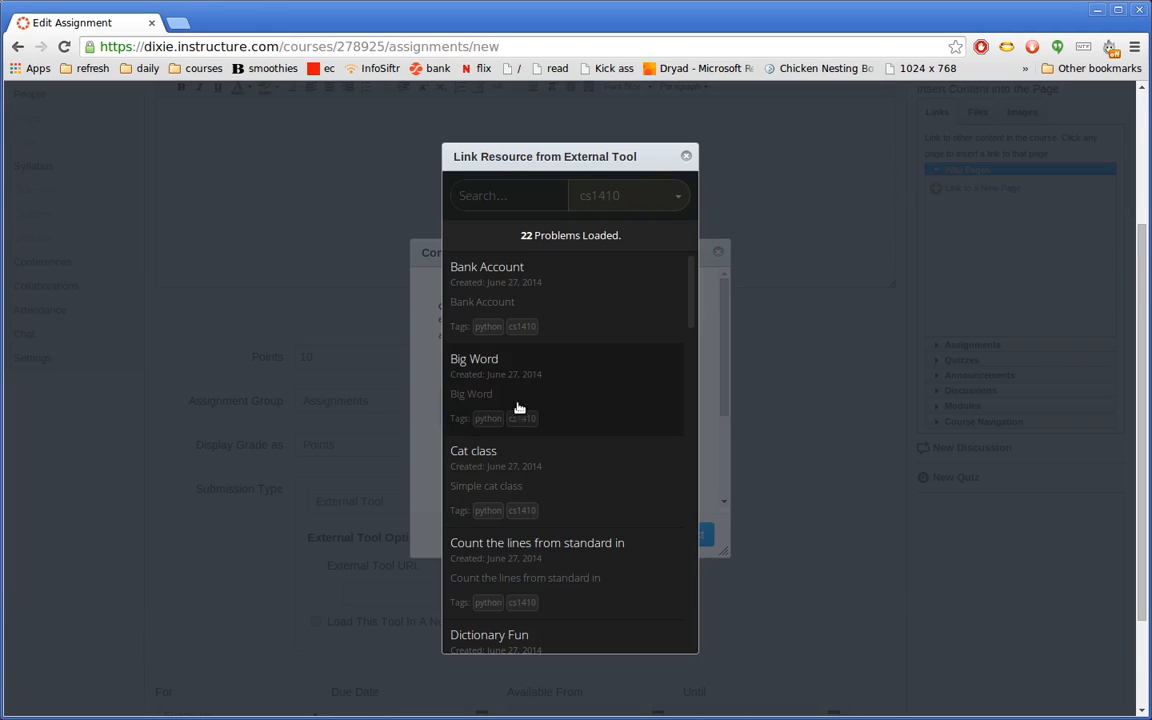
{"action": "scroll", "coordinate": [550, 402], "scroll_direction": "down", "scroll_amount": 1}
{"action": "scroll", "coordinate": [552, 404], "scroll_direction": "down", "scroll_amount": 3}
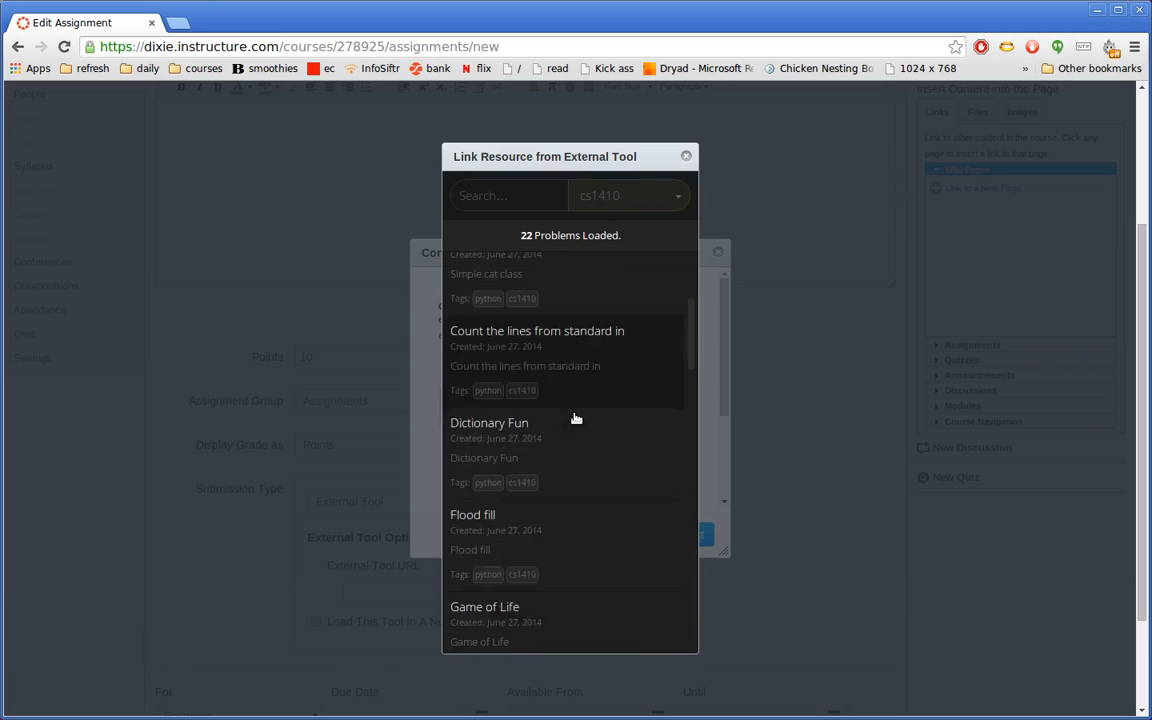
{"action": "scroll", "coordinate": [575, 418], "scroll_direction": "up", "scroll_amount": 3}
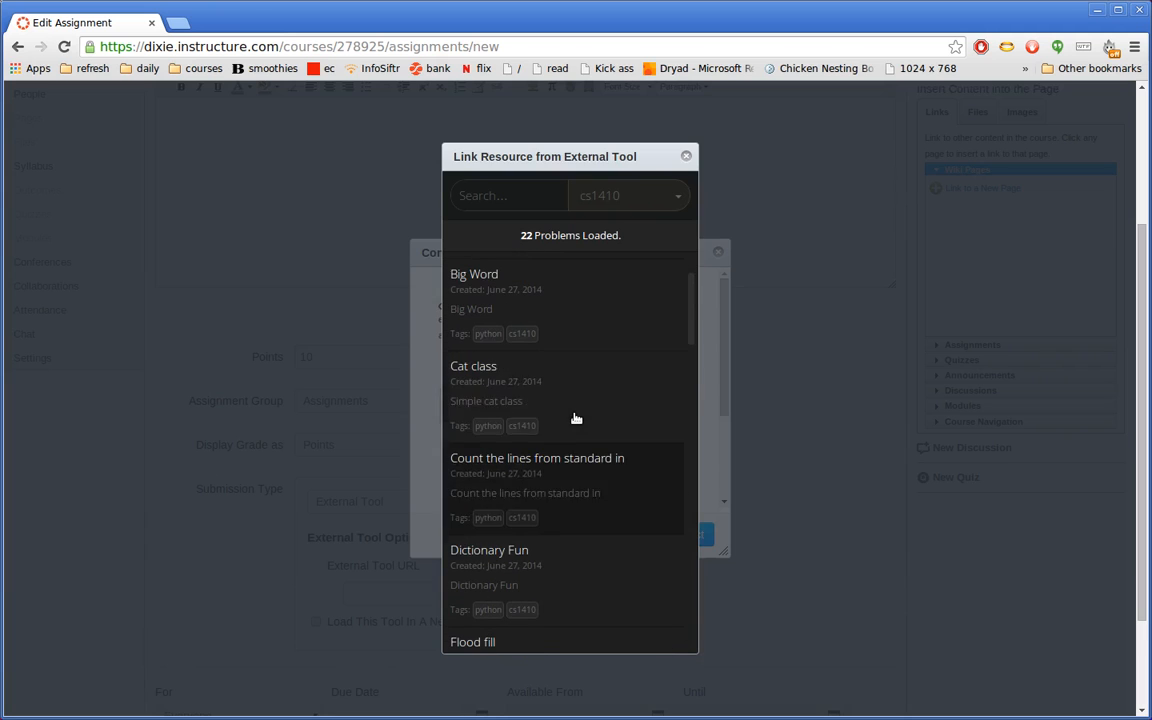
{"action": "left_click", "coordinate": [636, 403]}
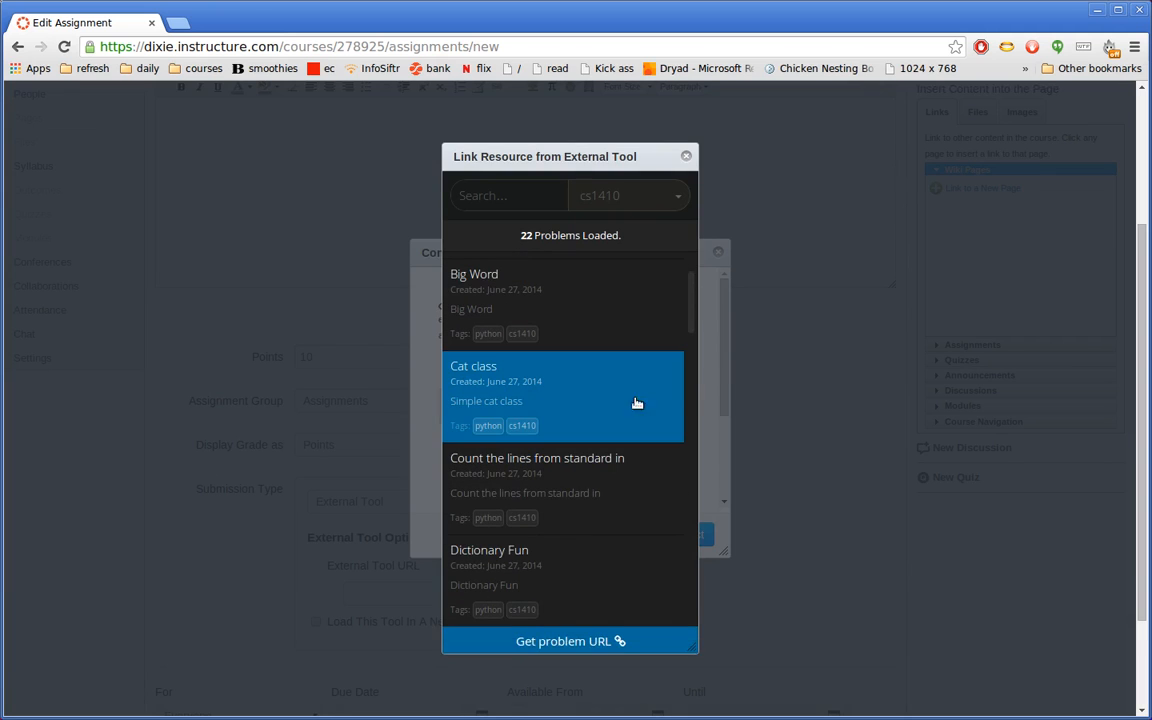
{"action": "left_click", "coordinate": [581, 641]}
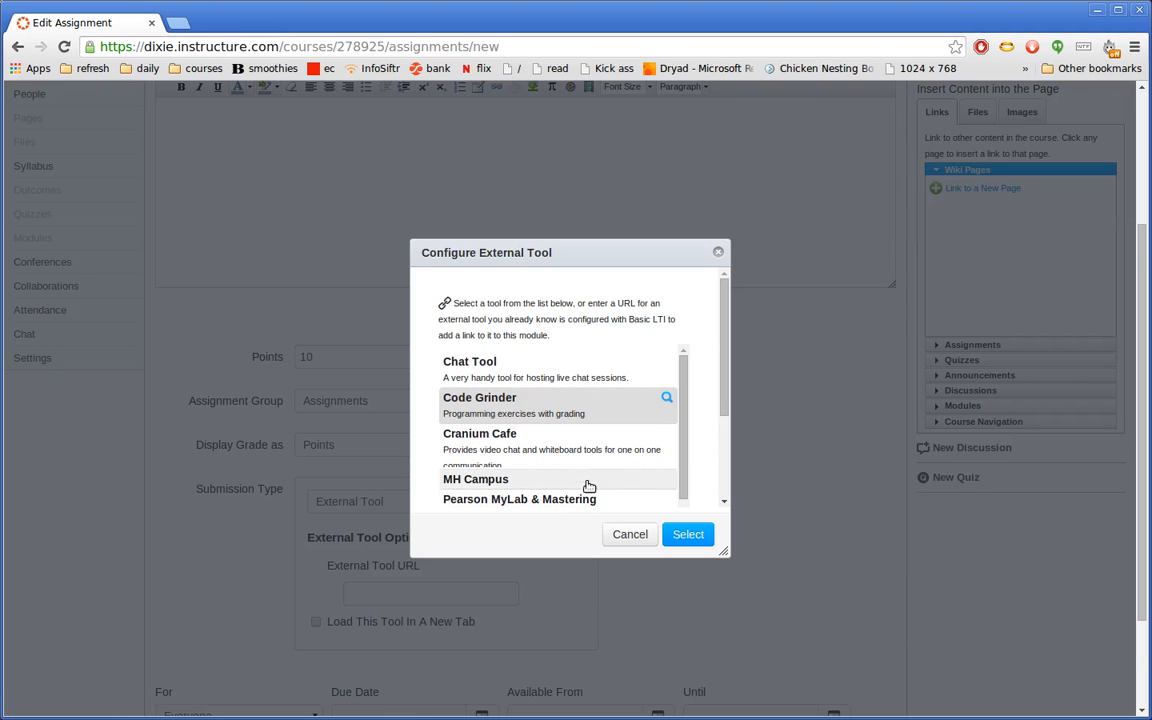
{"action": "scroll", "coordinate": [594, 460], "scroll_direction": "down", "scroll_amount": 5}
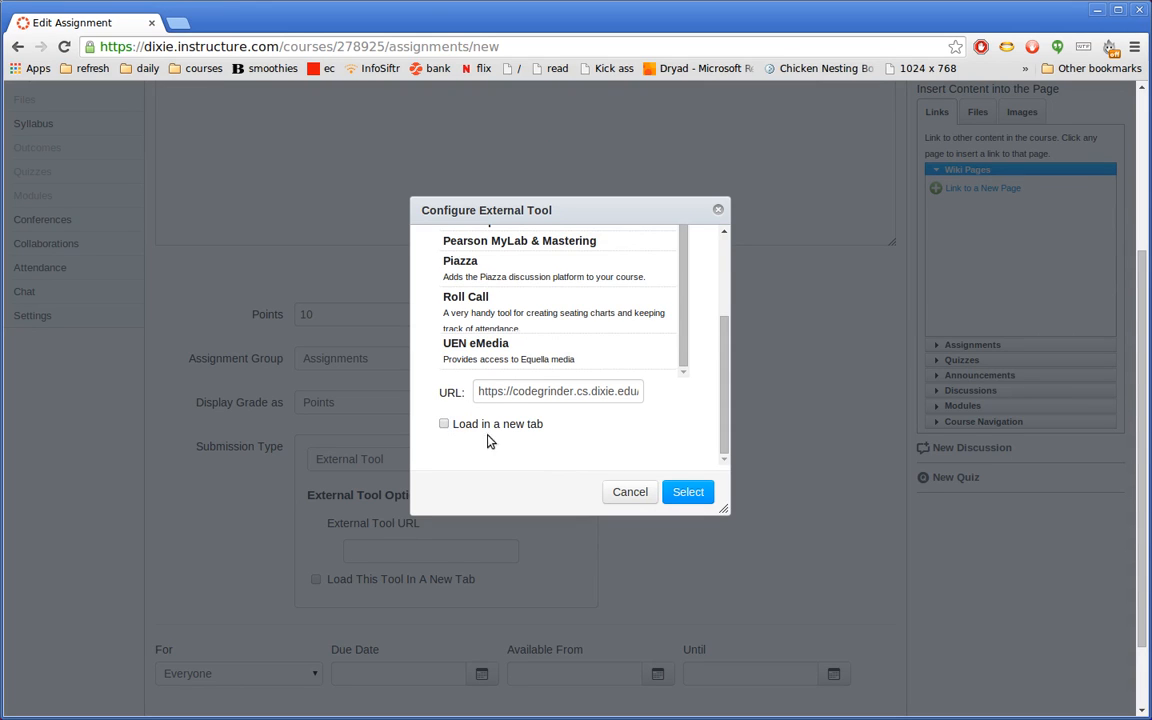
{"action": "left_click", "coordinate": [688, 491]}
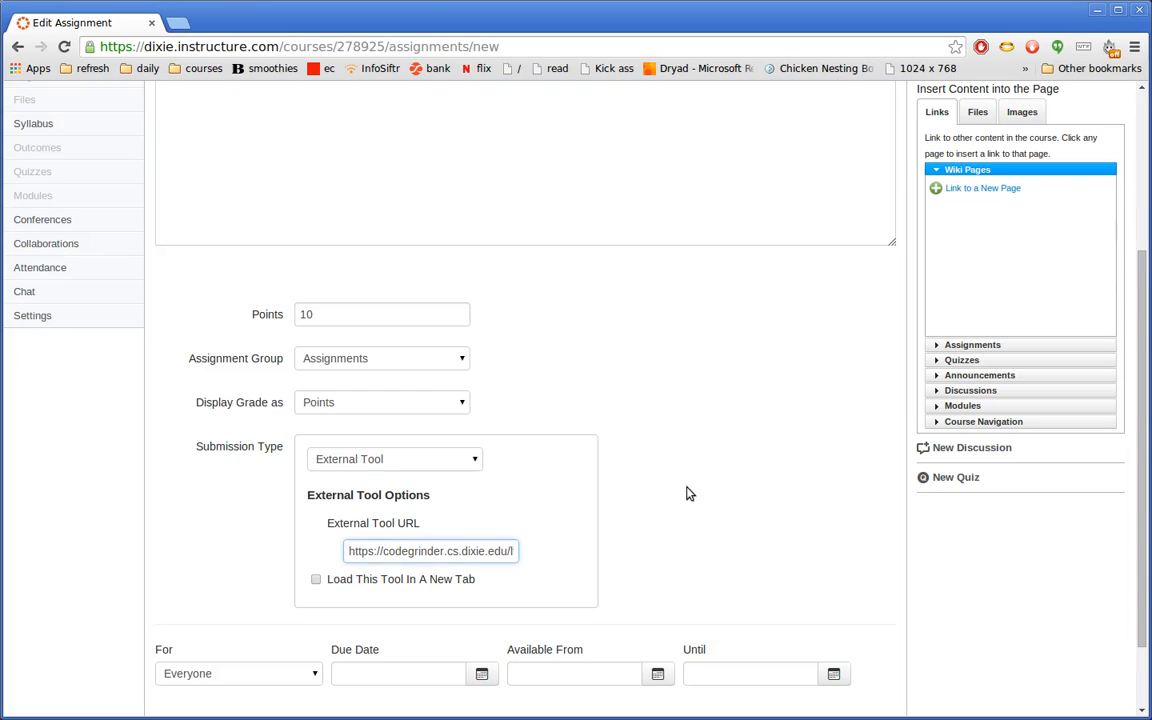
- Set the tool to load in a new tab, name the assignment 'Car class', and save
{"action": "left_click", "coordinate": [317, 581]}
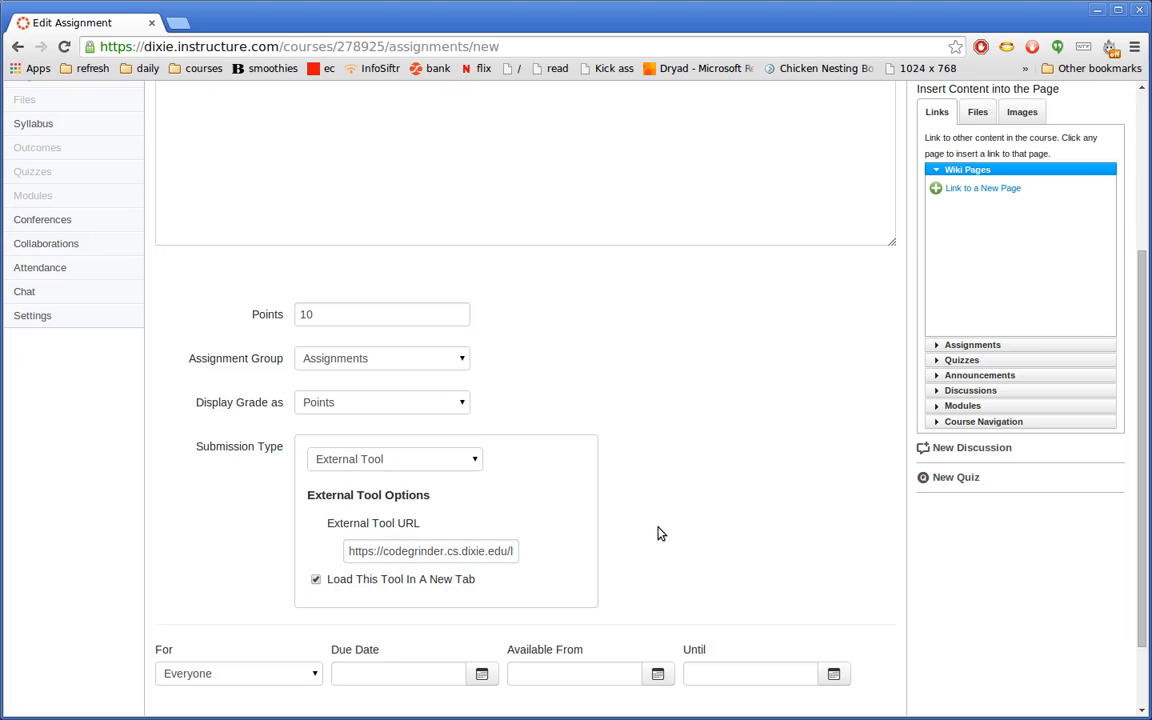
{"action": "scroll", "coordinate": [658, 533], "scroll_direction": "up", "scroll_amount": 3}
{"action": "scroll", "coordinate": [658, 533], "scroll_direction": "down", "scroll_amount": 2}
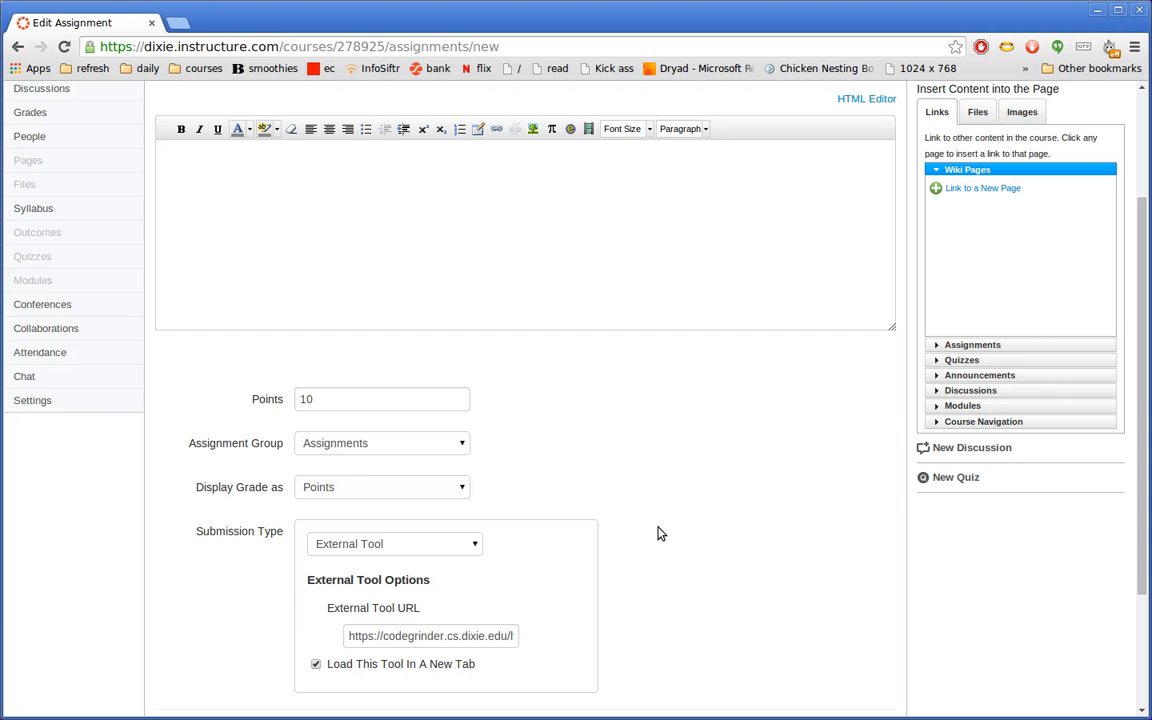
{"action": "scroll", "coordinate": [658, 533], "scroll_direction": "up", "scroll_amount": 2}
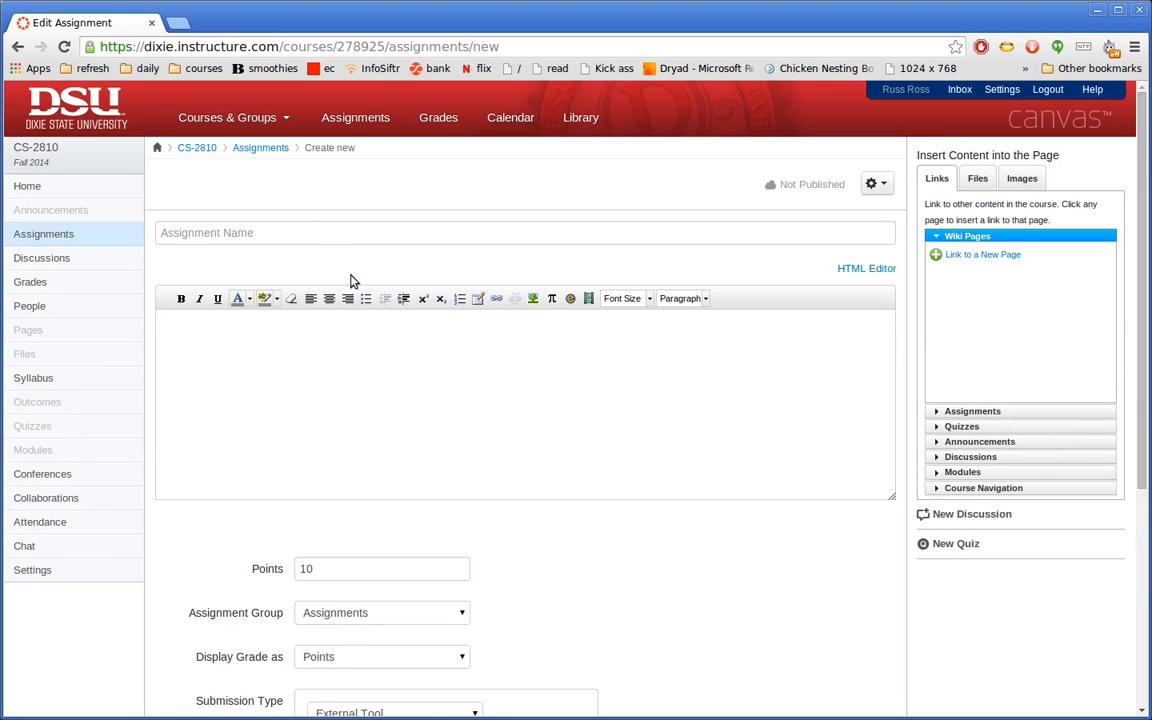
{"action": "left_click", "coordinate": [306, 231]}
{"action": "type", "text": "Car class"}
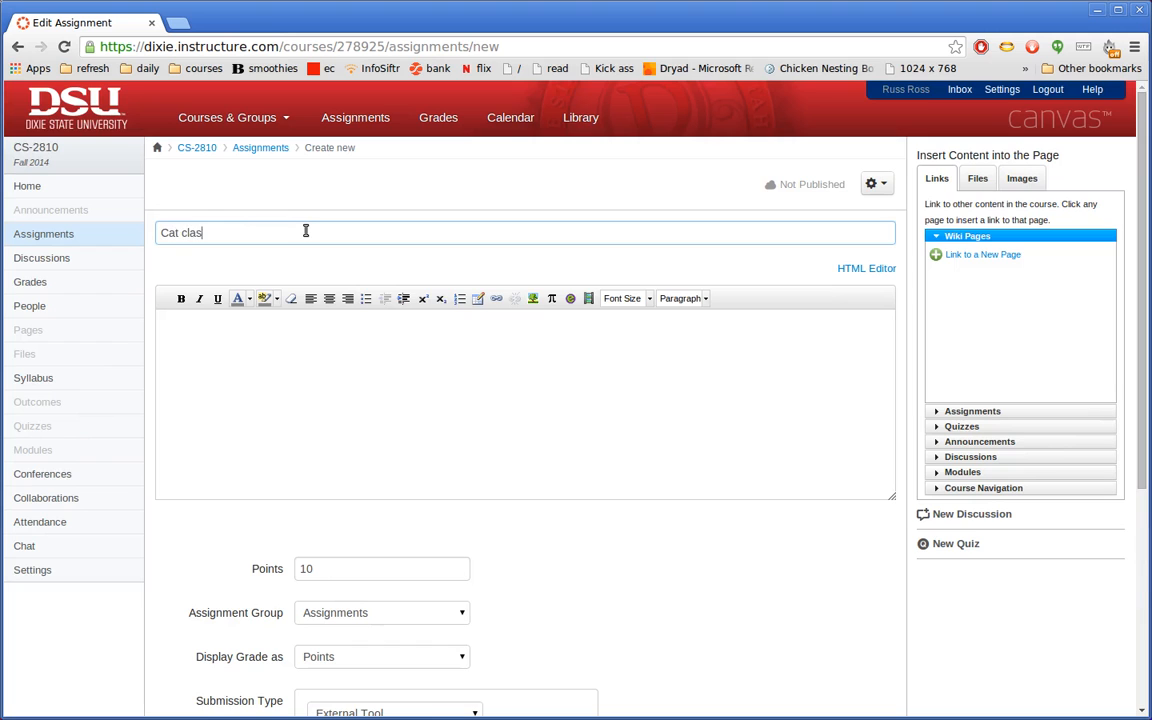
{"action": "scroll", "coordinate": [805, 563], "scroll_direction": "down", "scroll_amount": 2}
{"action": "scroll", "coordinate": [805, 563], "scroll_direction": "down", "scroll_amount": 3}
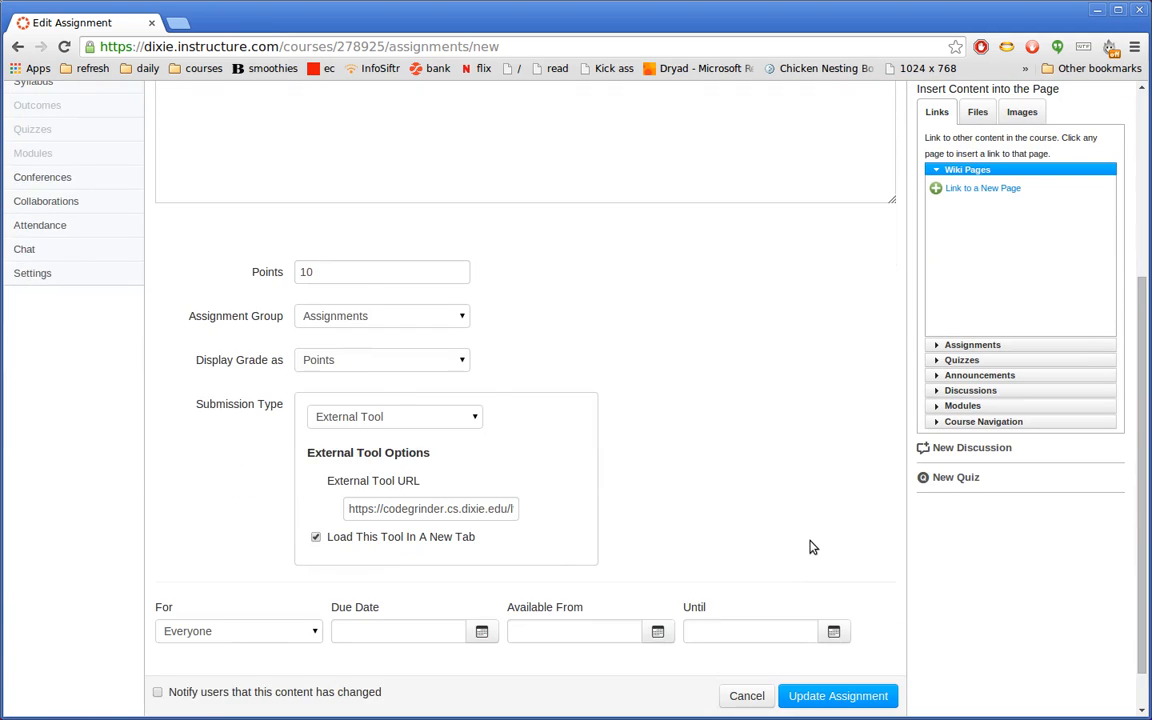
{"action": "left_click", "coordinate": [822, 653]}
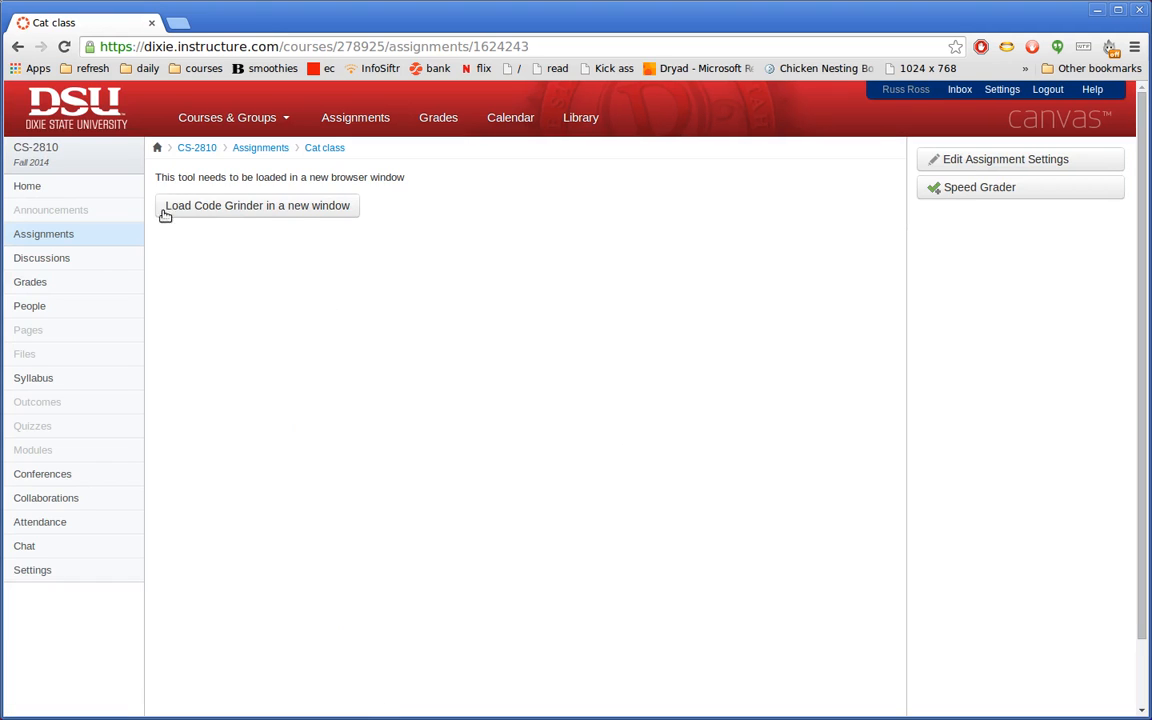
- Launch Cat class in a new Code Grinder tab, hide its instructions, then close that tab
{"action": "left_click", "coordinate": [258, 206]}
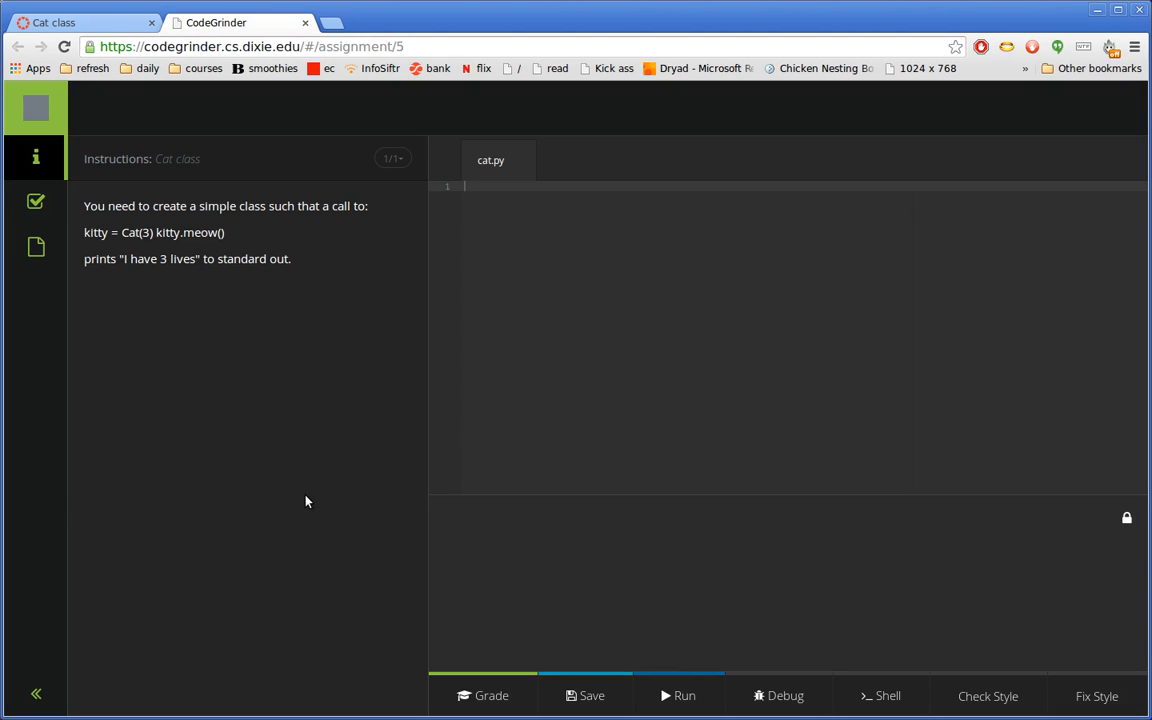
{"action": "left_click", "coordinate": [33, 696]}
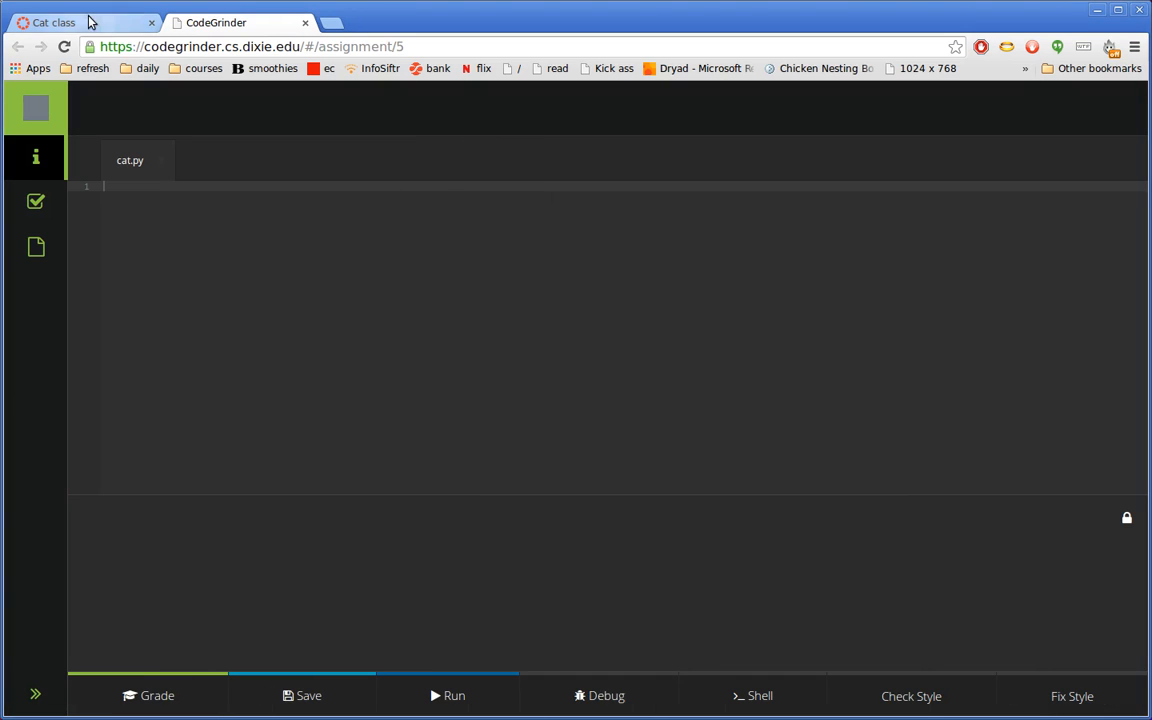
{"action": "left_click", "coordinate": [305, 22]}
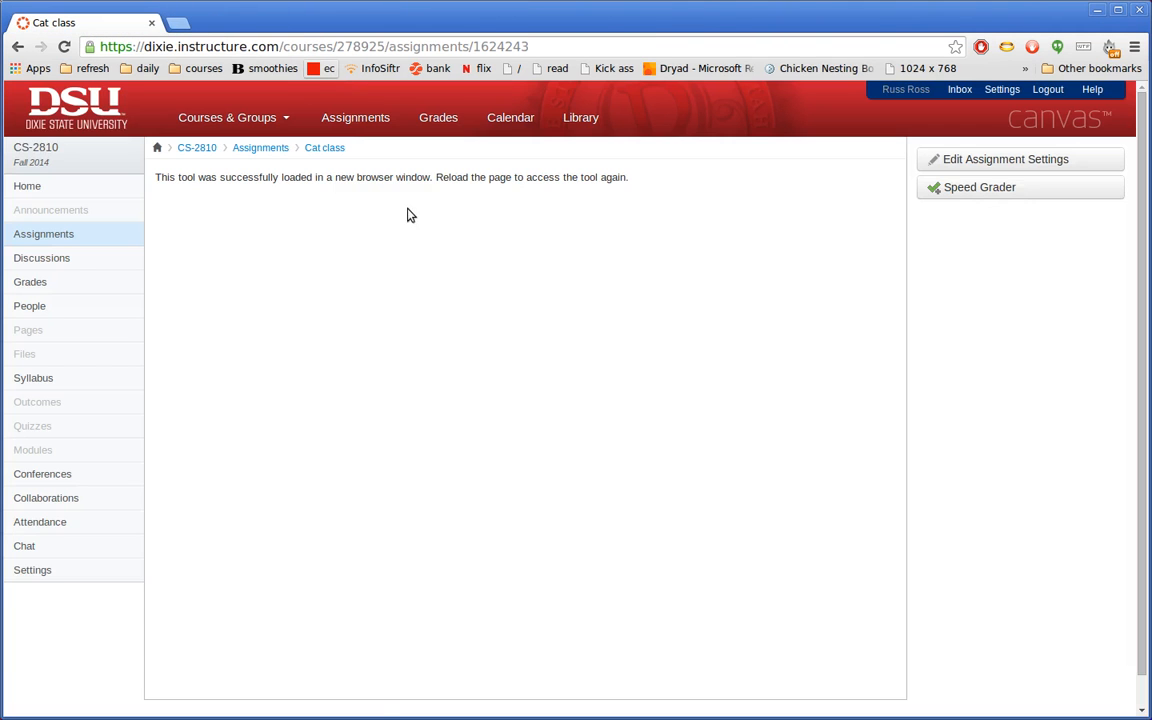
- Reopen Point class from the assignments list and collapse its instructions panel
{"action": "left_click", "coordinate": [258, 148]}
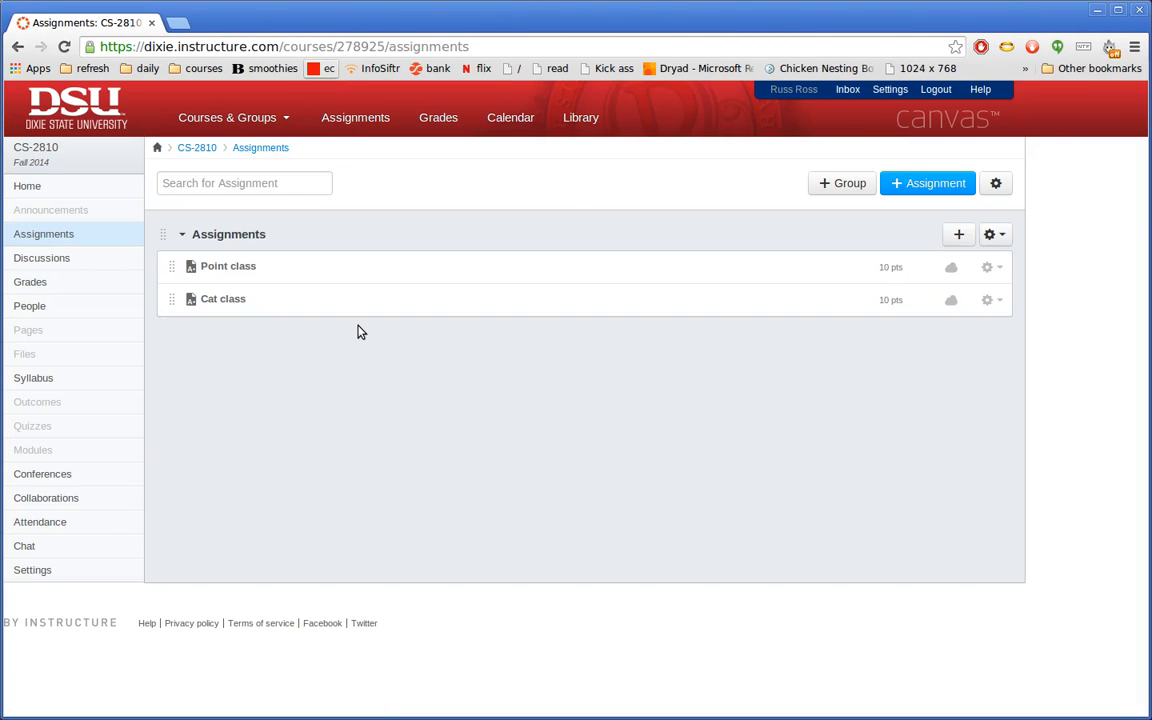
{"action": "left_click", "coordinate": [351, 277]}
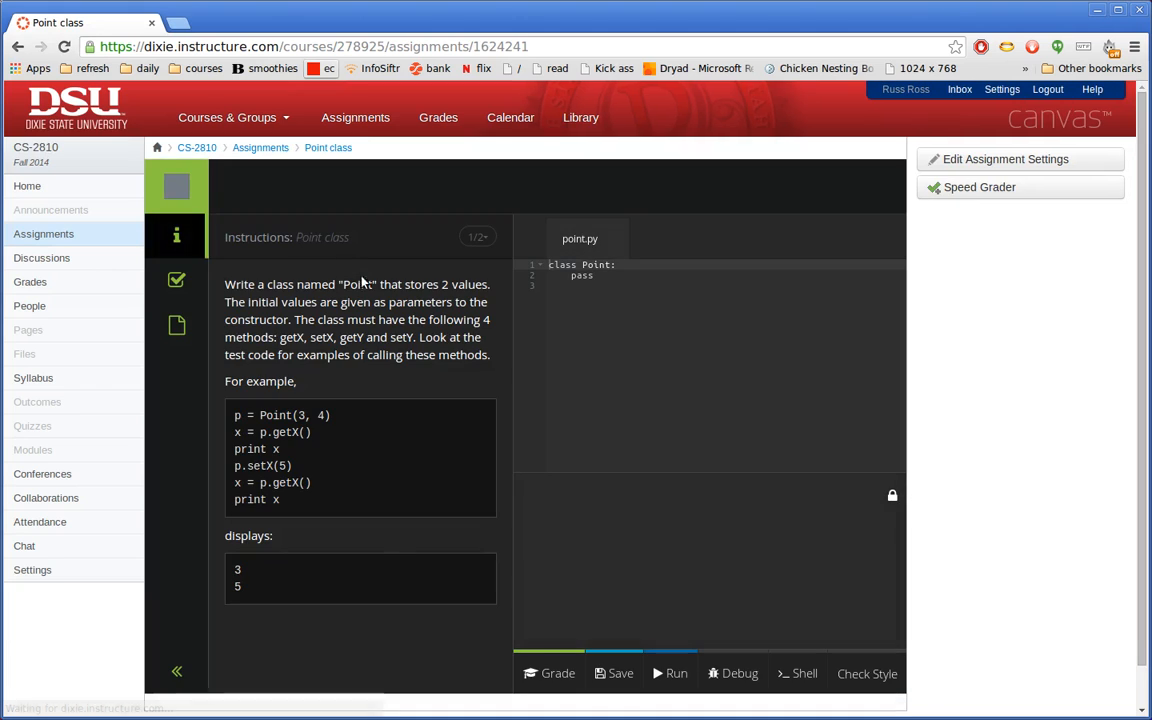
{"action": "left_click", "coordinate": [174, 672]}
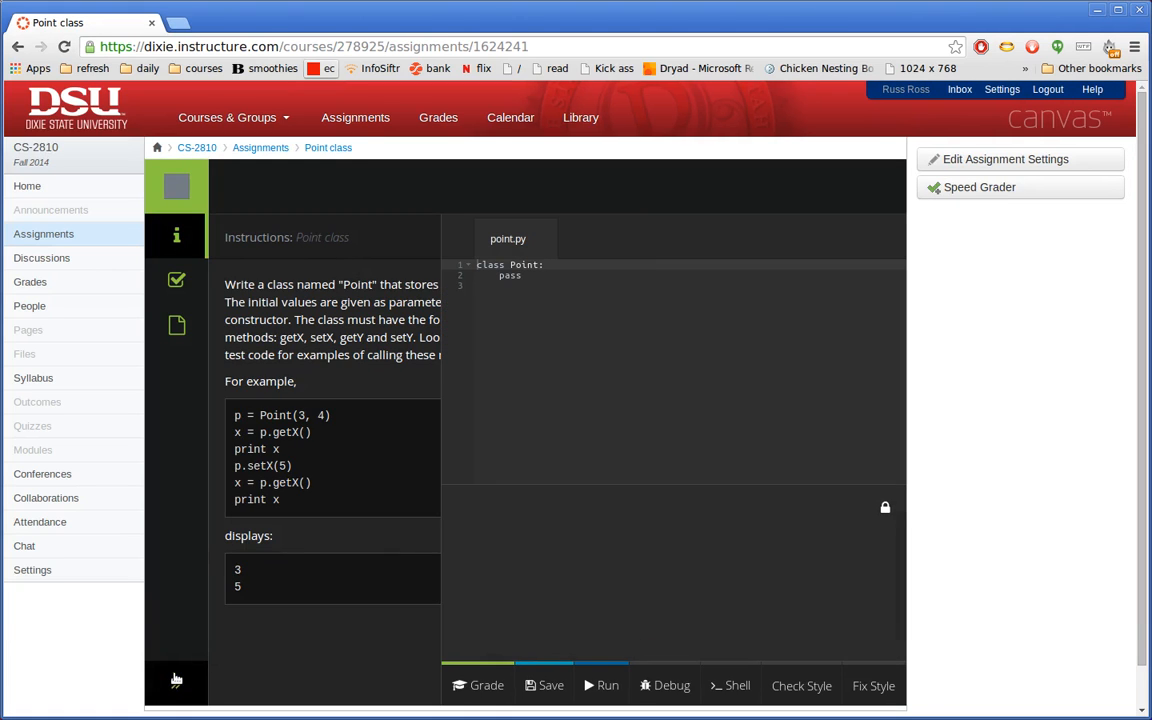